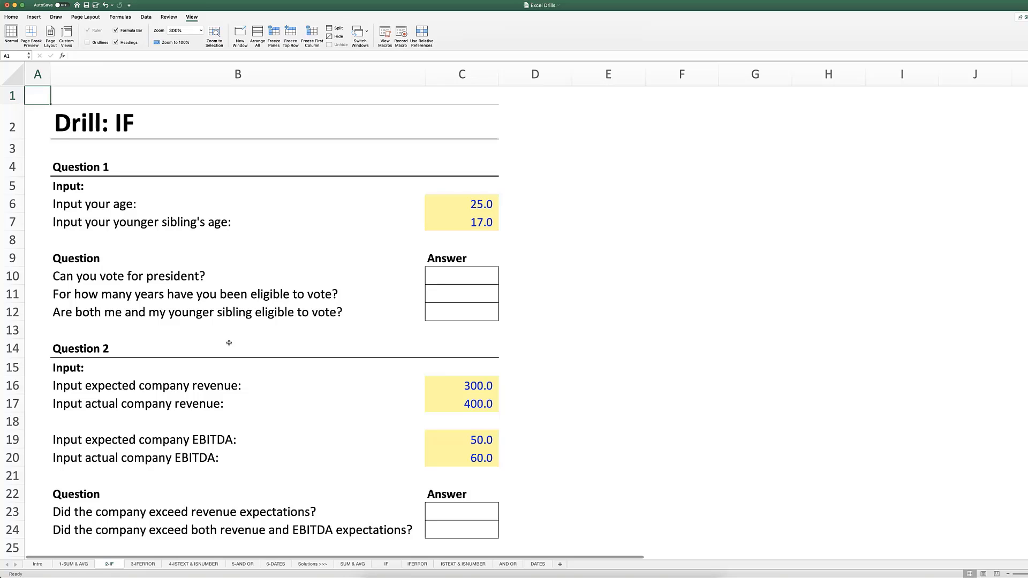
# Preview IF syntax in an empty cell, cancel it, and point out the voting question and row-6 age.
pyautogui.click(595, 207)
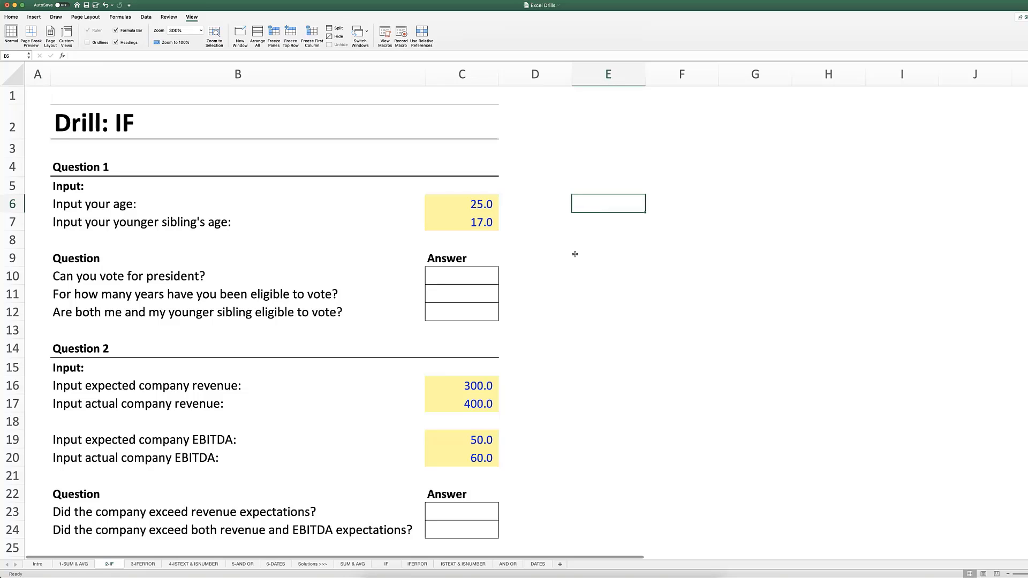
pyautogui.write('=if')
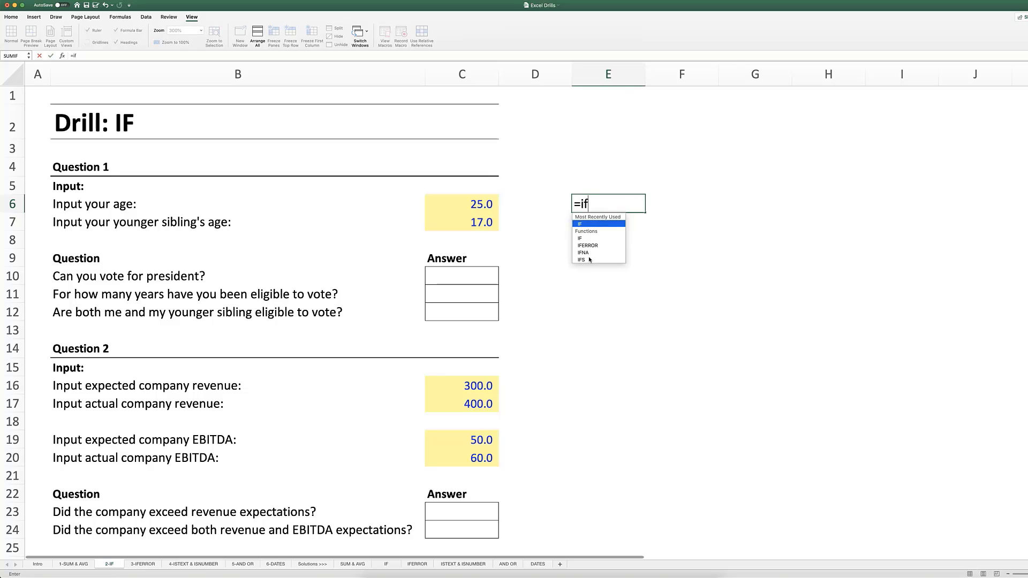
pyautogui.write('(')
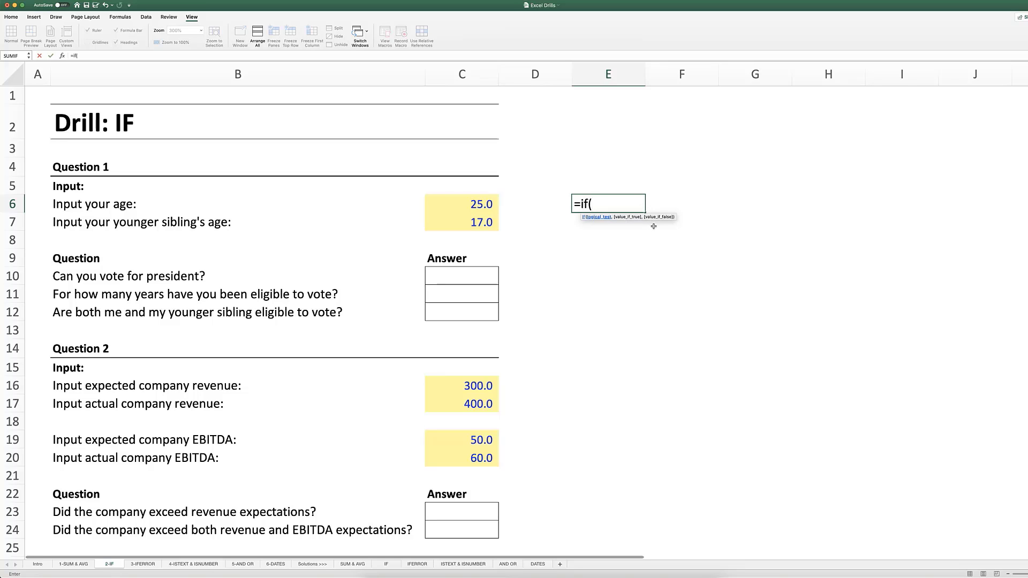
pyautogui.press('Escape')
pyautogui.press('Left')
pyautogui.press('Left')
pyautogui.press('Left')
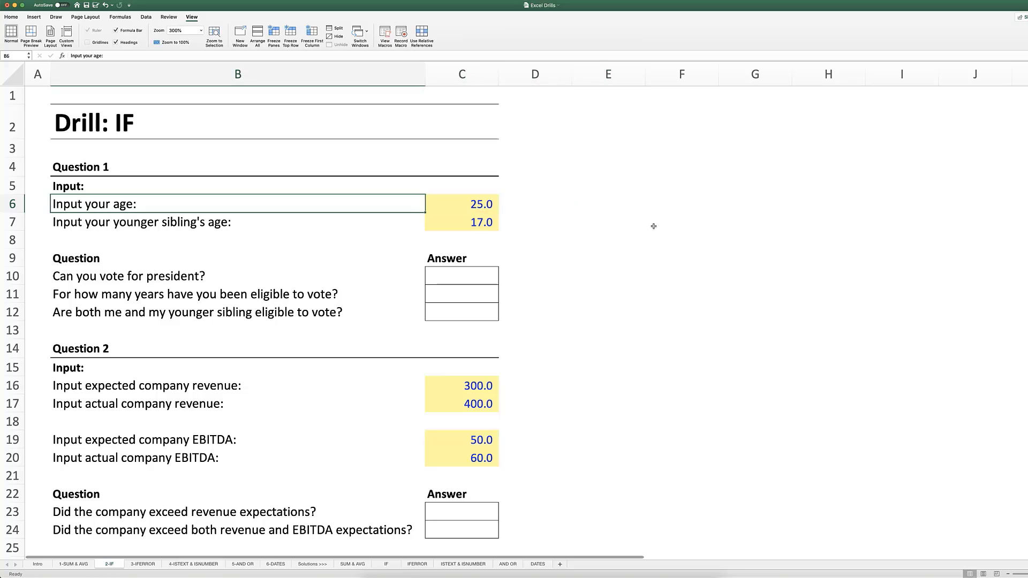
pyautogui.click(136, 281)
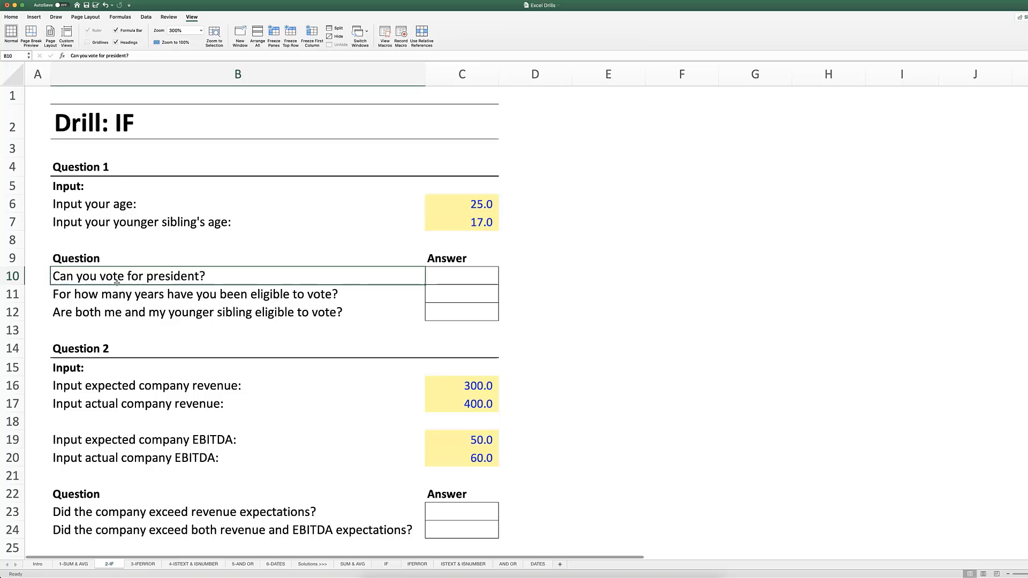
pyautogui.moveTo(475, 210); pyautogui.dragTo(143, 206)
# Enter =IF(C6>=18,"yes","no") in answer cell C10.
pyautogui.click(466, 273)
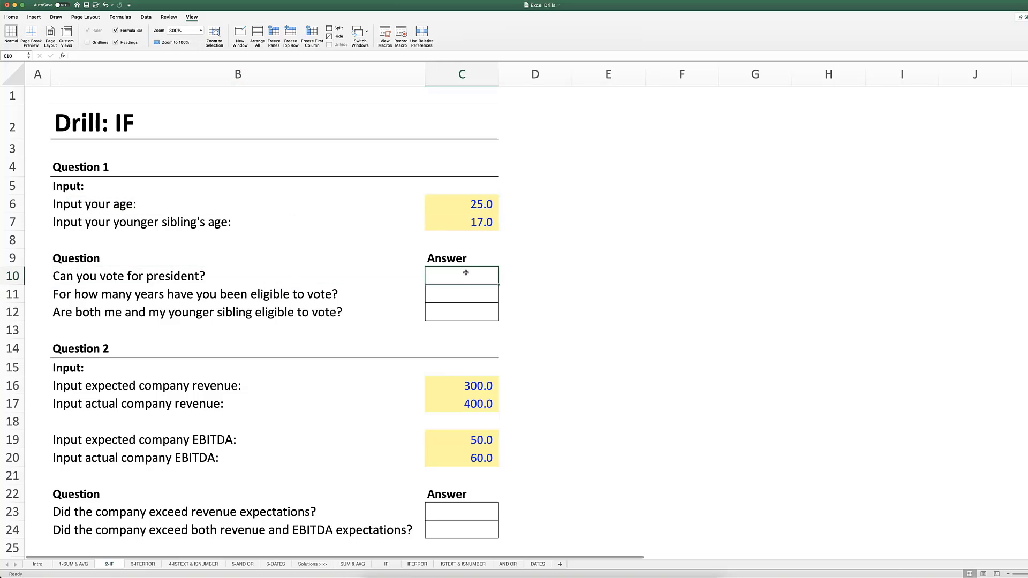
pyautogui.write('=if')
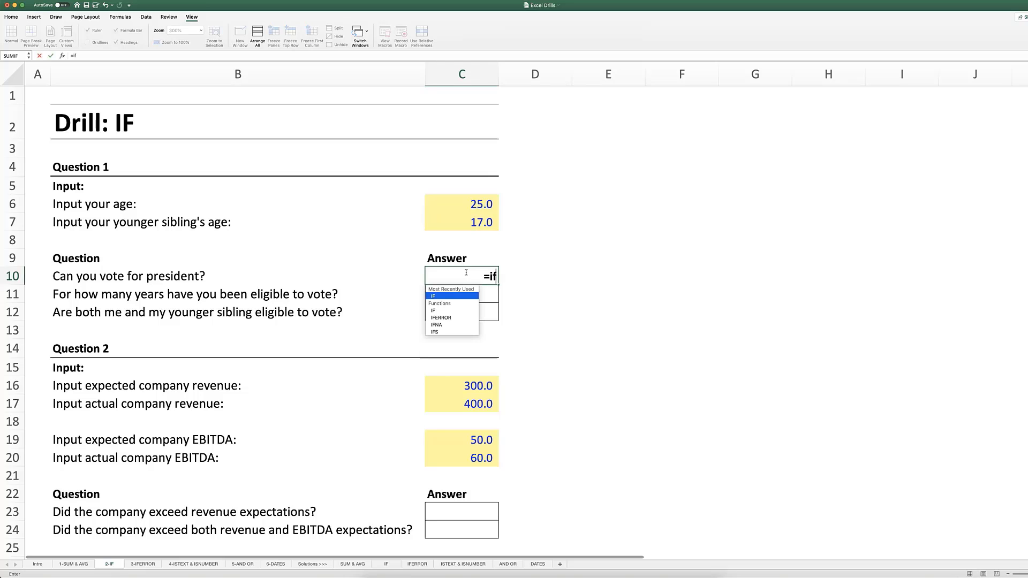
pyautogui.write('(')
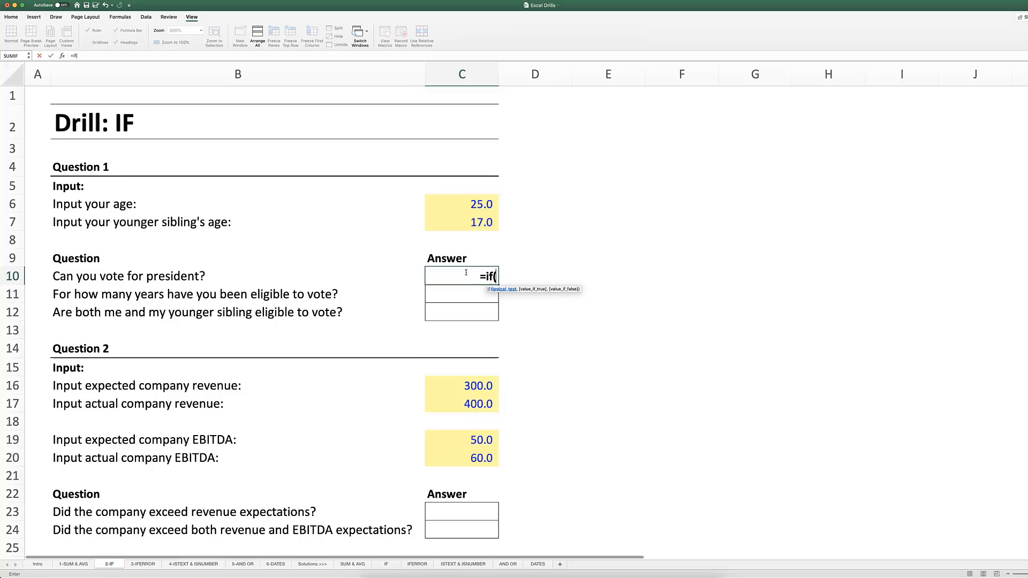
pyautogui.press('Up')
pyautogui.press('Up')
pyautogui.press('Up')
pyautogui.press('Up')
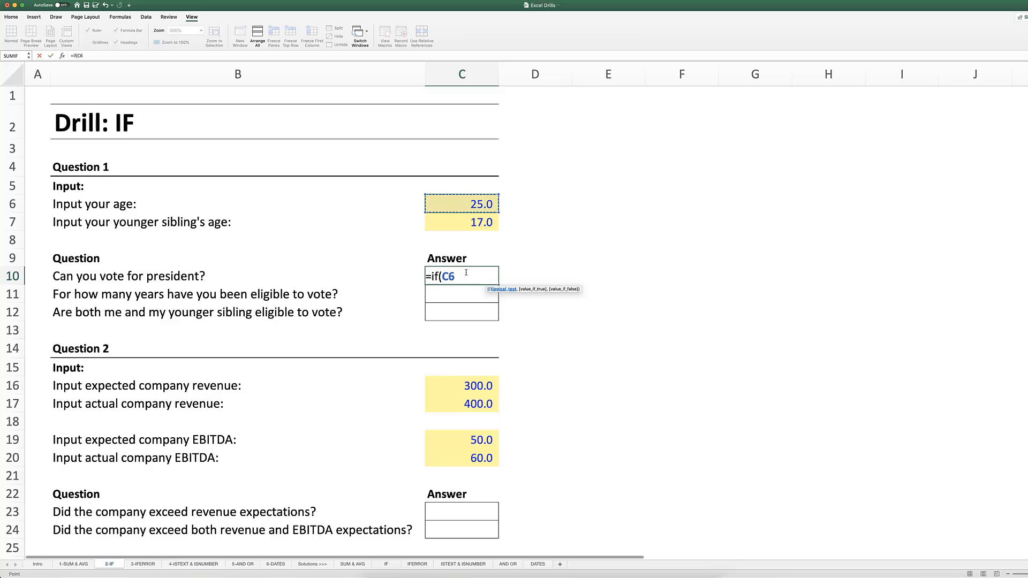
pyautogui.write('>=')
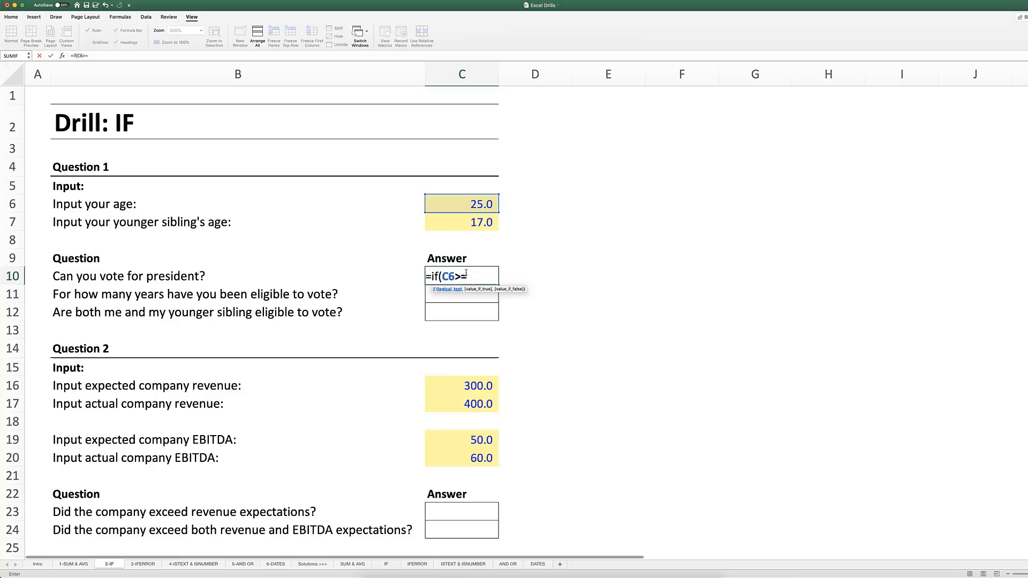
pyautogui.write('18')
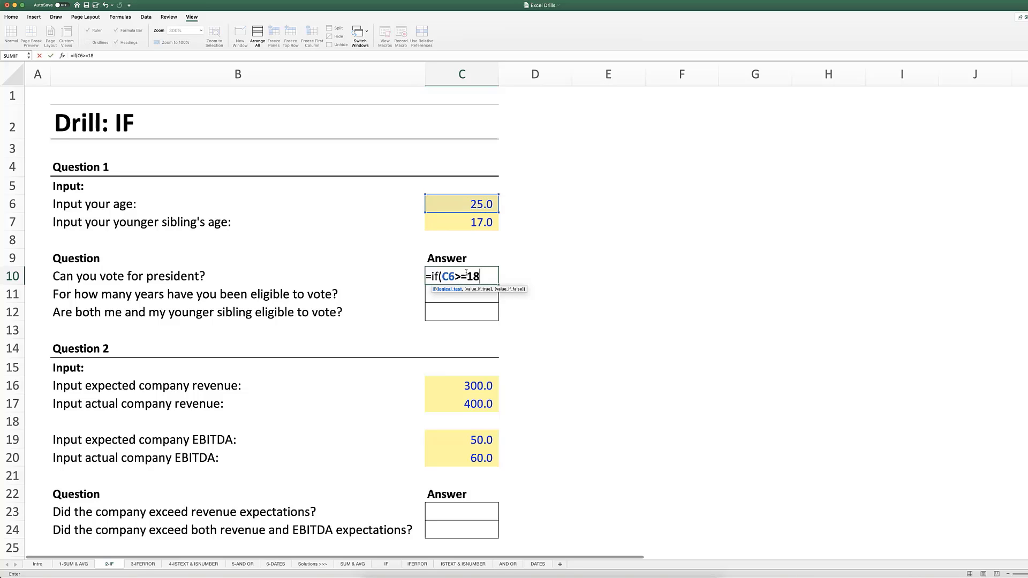
pyautogui.write(',"ye')
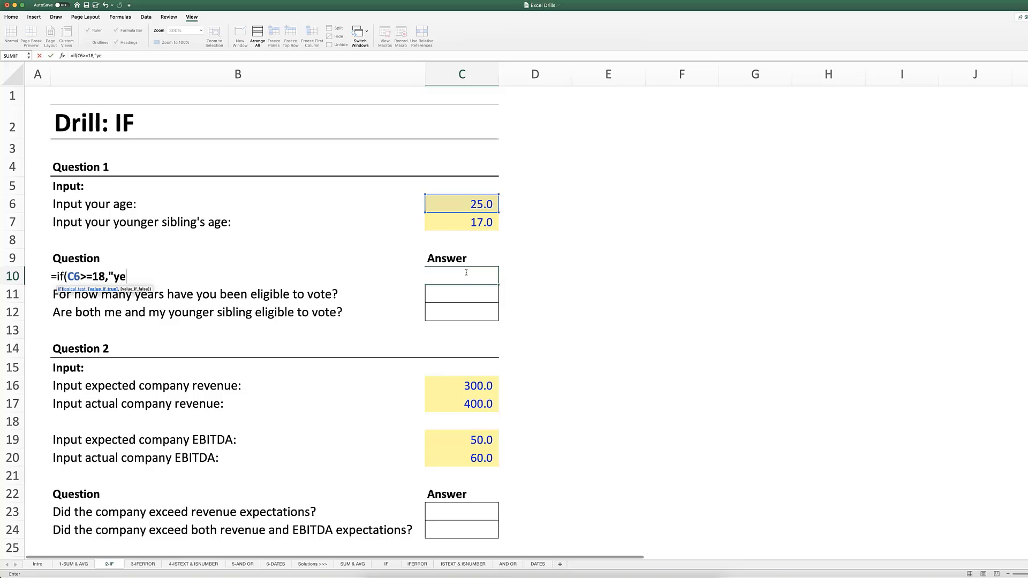
pyautogui.write('s"')
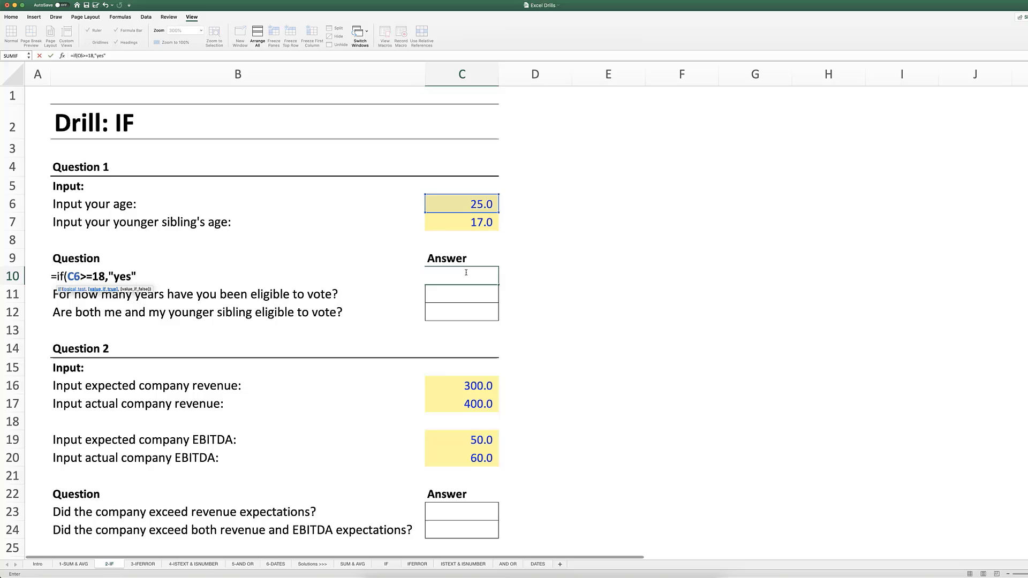
pyautogui.write(',')
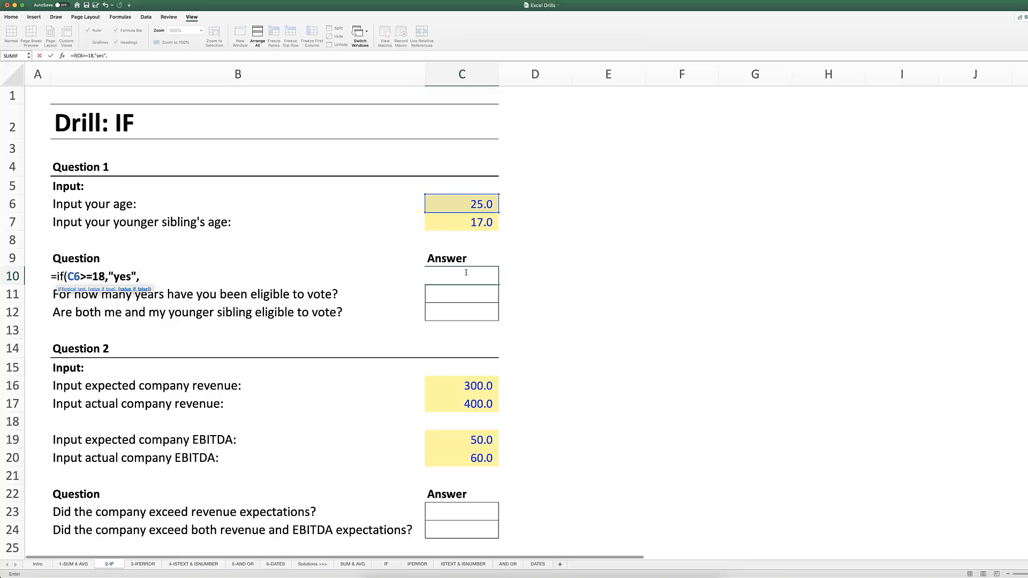
pyautogui.write('"no")')
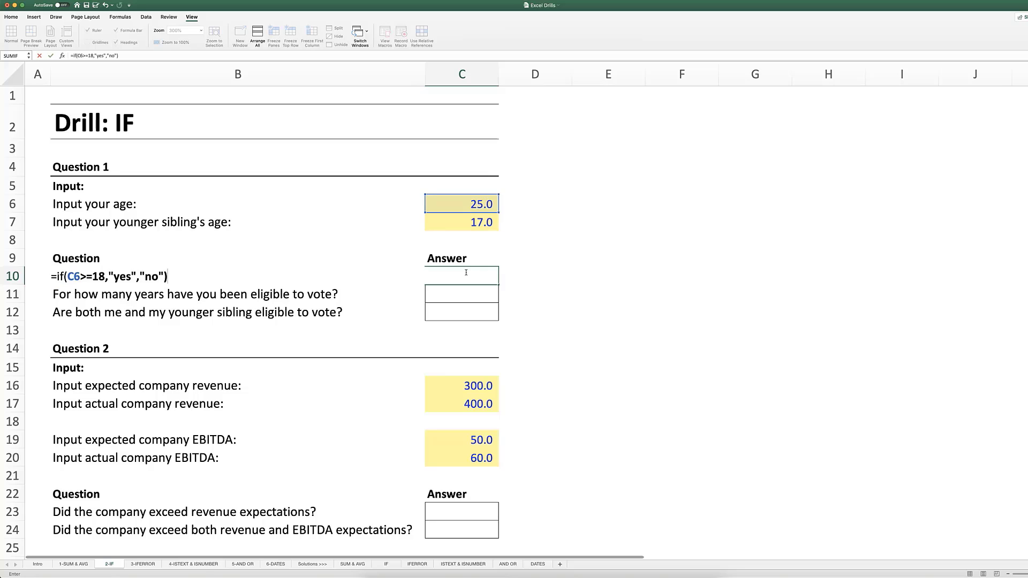
# Commit the C10 voting formula, review it, and return to the age cell C6.
pyautogui.click(466, 272)
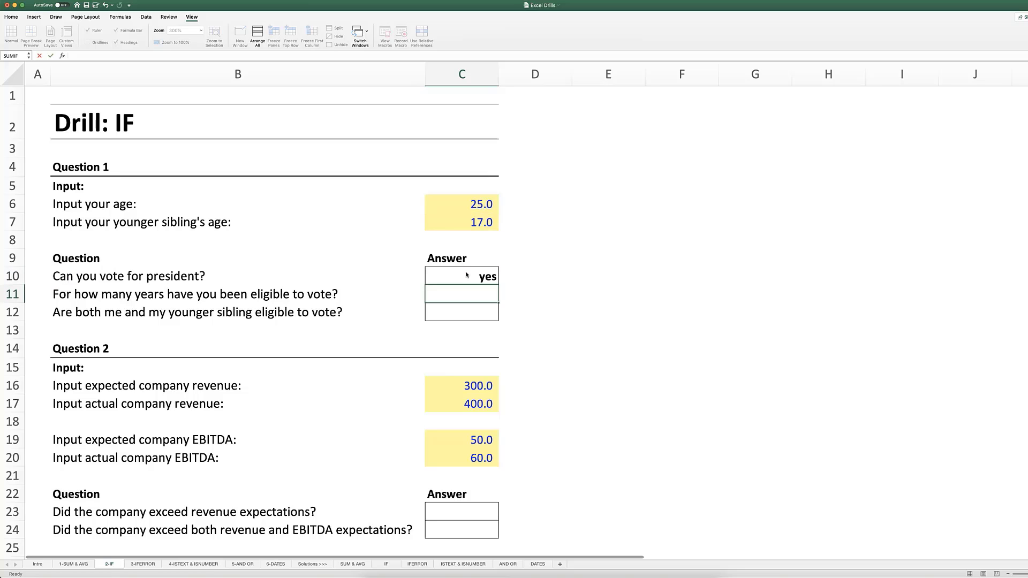
pyautogui.doubleClick(466, 272)
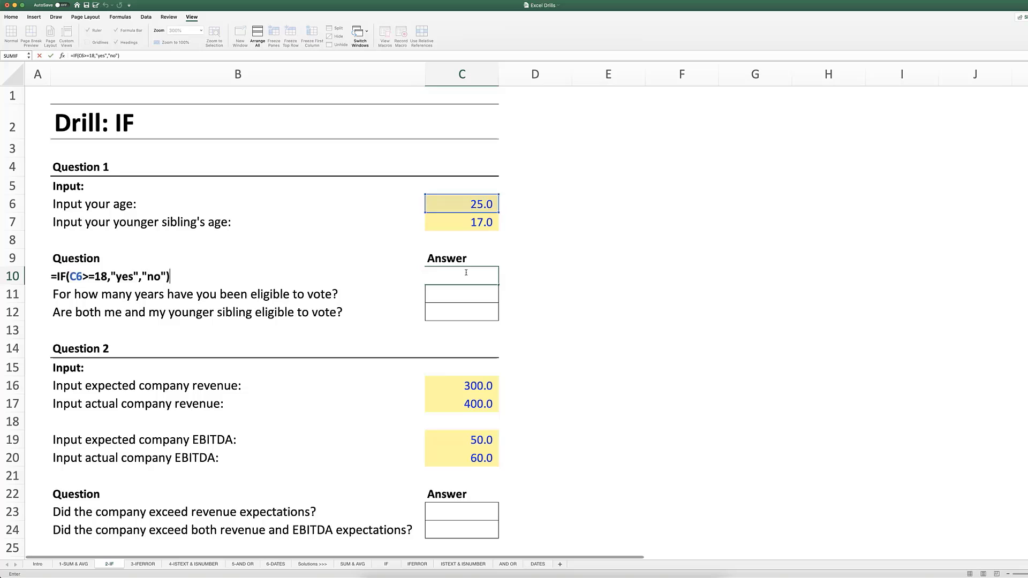
pyautogui.press('Escape')
pyautogui.press('Up')
pyautogui.press('Up')
pyautogui.press('Up')
pyautogui.press('Up')
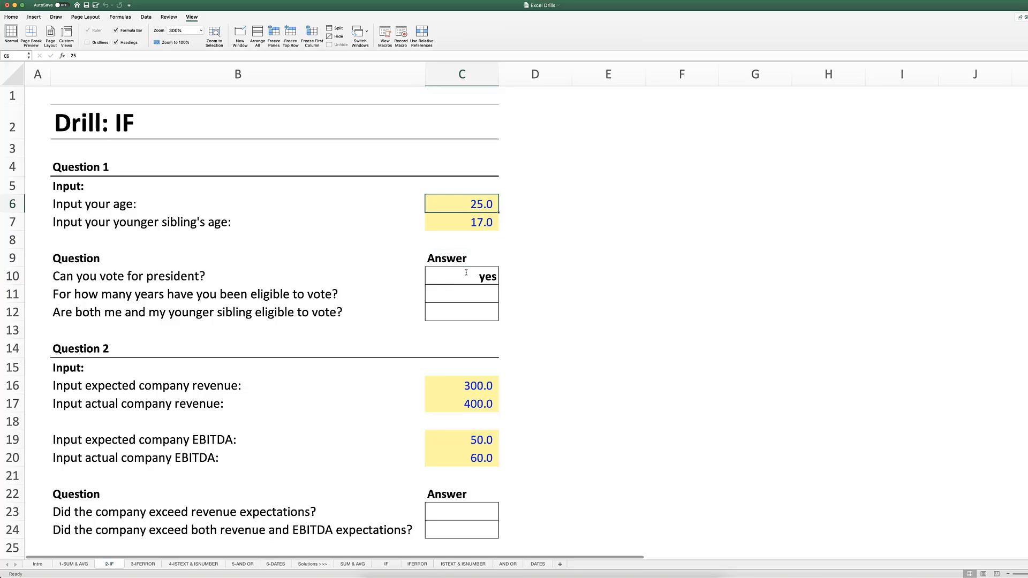
pyautogui.press('Down')
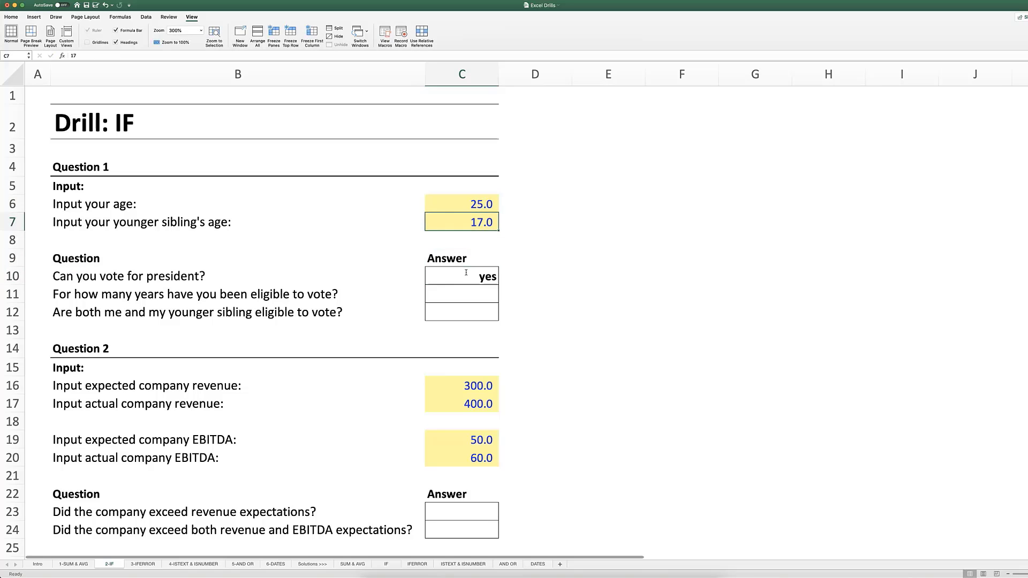
pyautogui.press('Down')
pyautogui.press('Down')
pyautogui.press('Down')
pyautogui.press('Up')
pyautogui.press('Up')
pyautogui.press('Up')
pyautogui.press('Up')
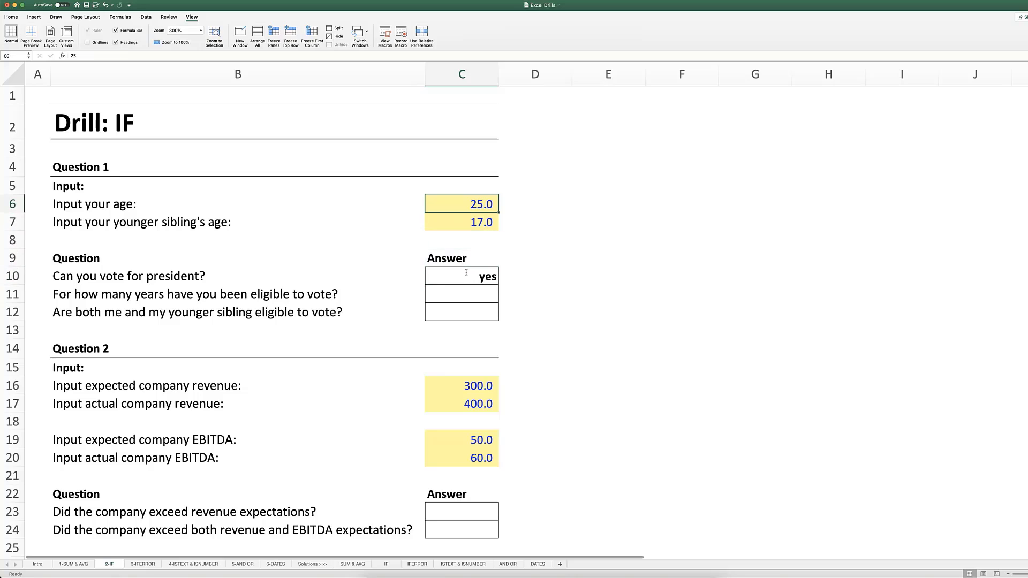
# Test the voting formula by entering ages 15 and then 18 in C6.
pyautogui.write('15')
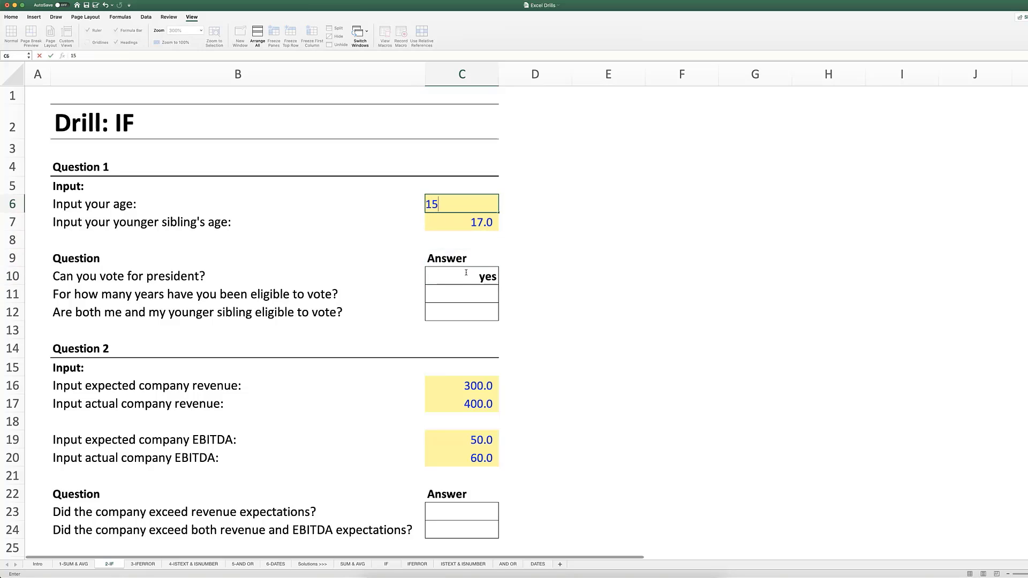
pyautogui.press('Return')
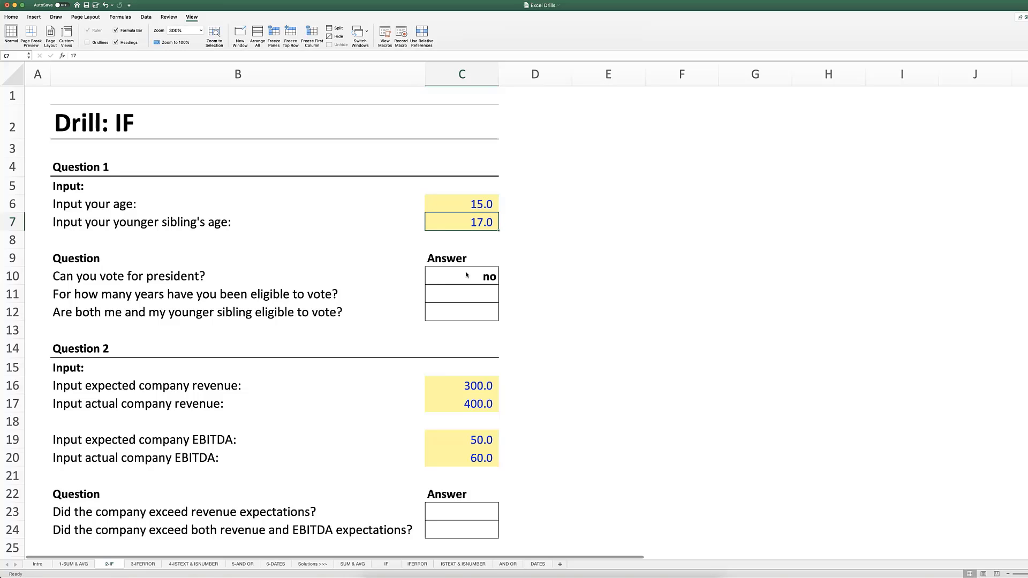
pyautogui.press('Up')
pyautogui.write('18')
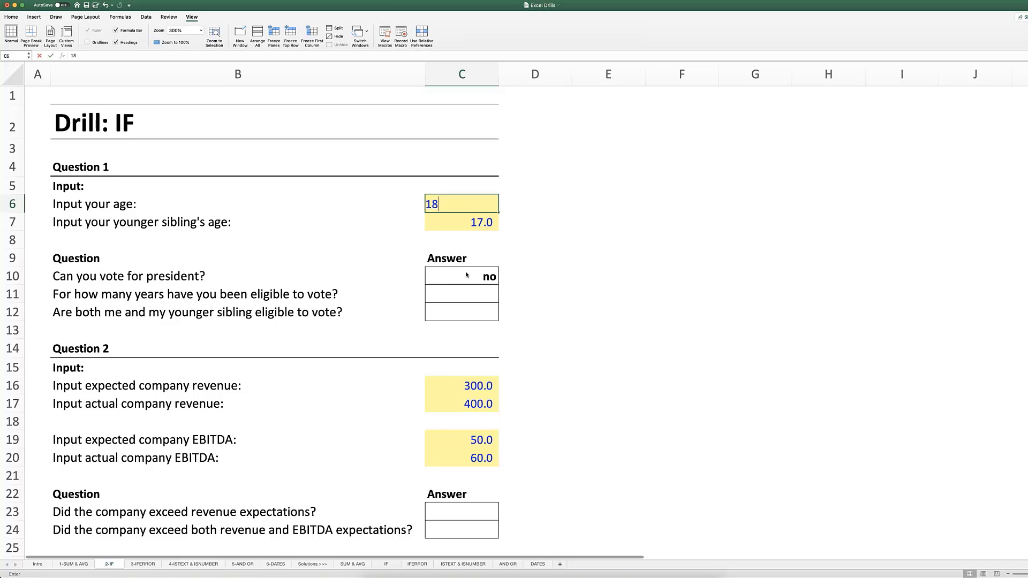
pyautogui.press('Return')
pyautogui.press('Return')
# Set the age in C6 to 25 and move down to answer cell C11.
pyautogui.press('Down')
pyautogui.press('Down')
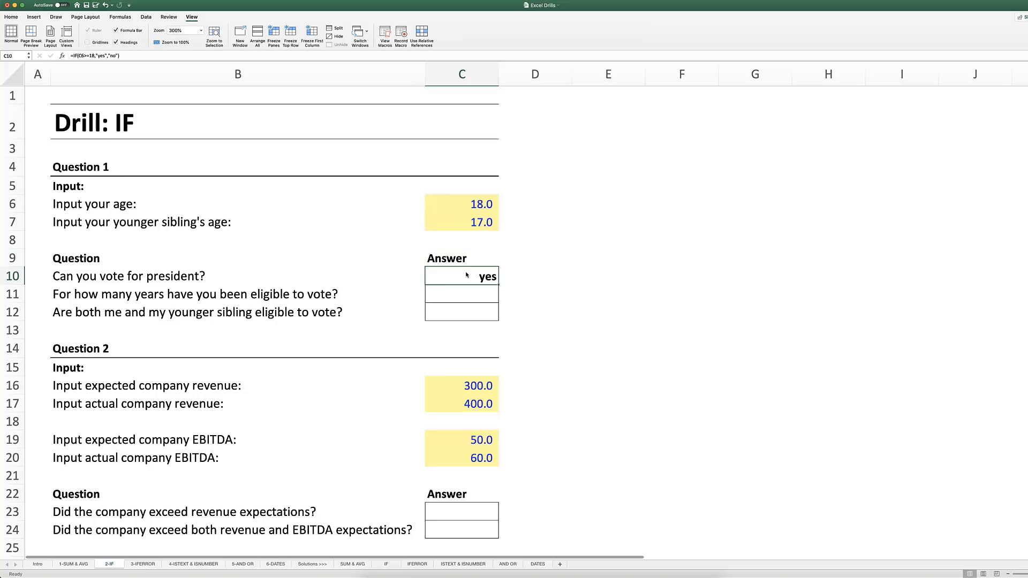
pyautogui.press('Up')
pyautogui.press('Up')
pyautogui.press('Up')
pyautogui.press('Up')
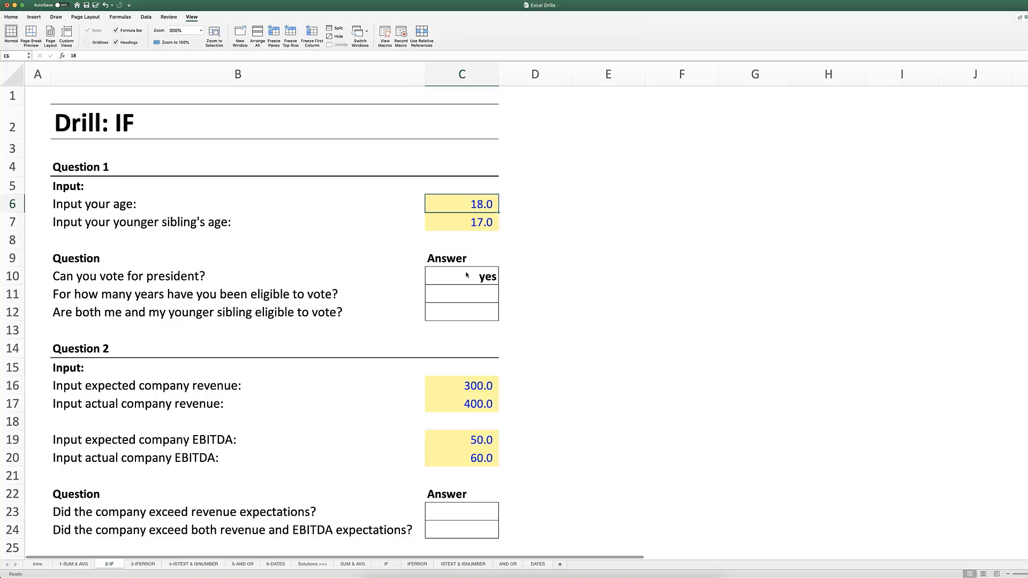
pyautogui.write('25')
pyautogui.press('Return')
pyautogui.press('Down')
pyautogui.press('Down')
pyautogui.press('Down')
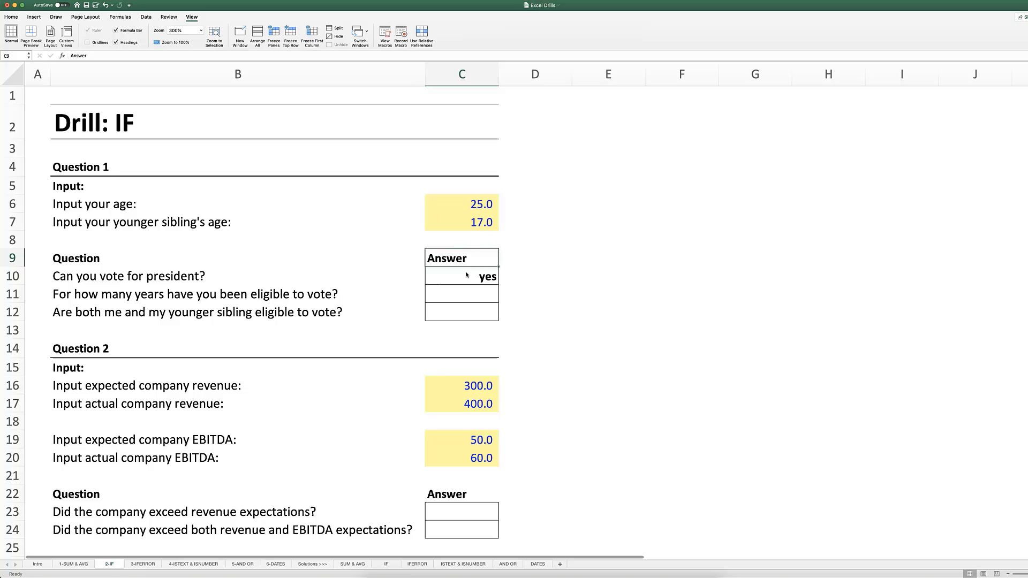
pyautogui.press('Down')
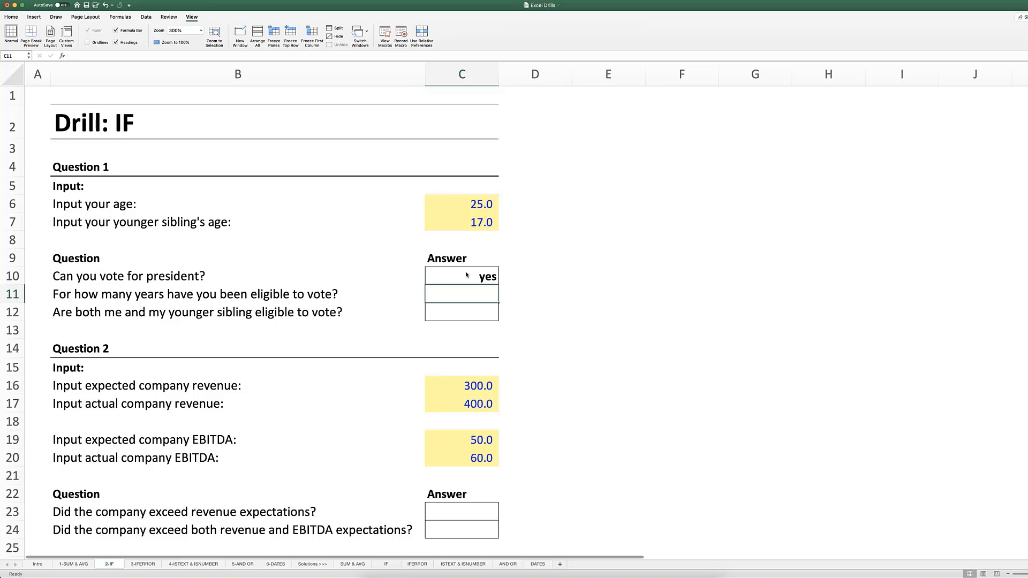
# Enter =IF(C6>=18,C6-18,0) in C11 to count years of voting eligibility.
pyautogui.write('=')
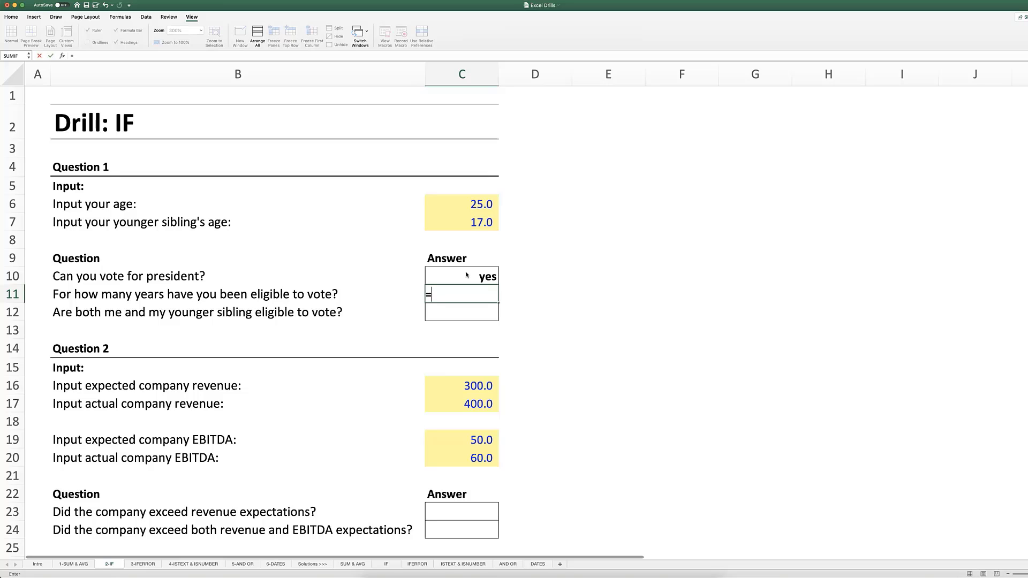
pyautogui.write('if(')
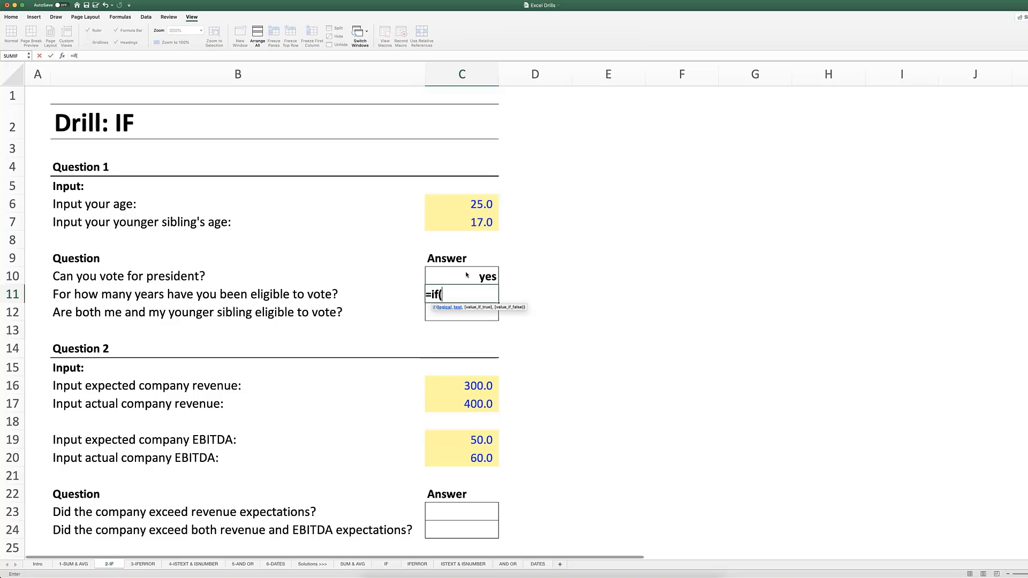
pyautogui.press('Up')
pyautogui.press('Up')
pyautogui.press('Up')
pyautogui.press('Up')
pyautogui.press('Up')
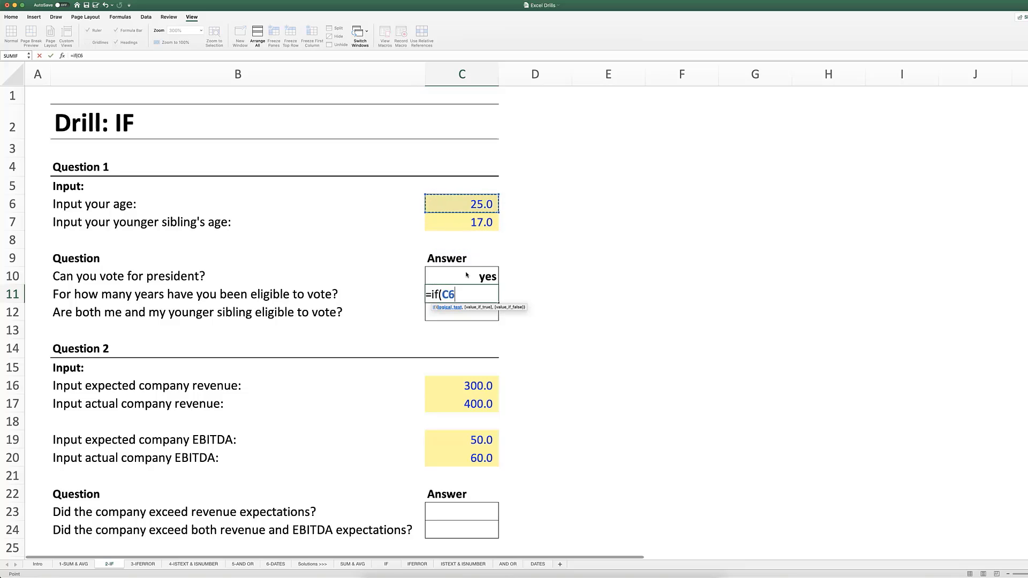
pyautogui.write('>=18,')
pyautogui.press('Up')
pyautogui.press('Up')
pyautogui.press('Up')
pyautogui.press('Up')
pyautogui.press('Up')
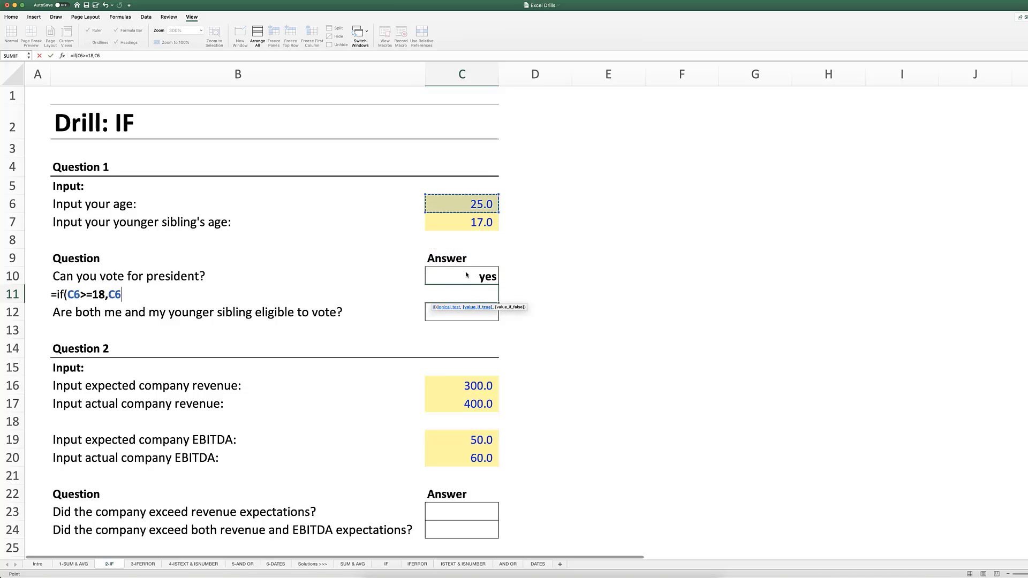
pyautogui.write('-18')
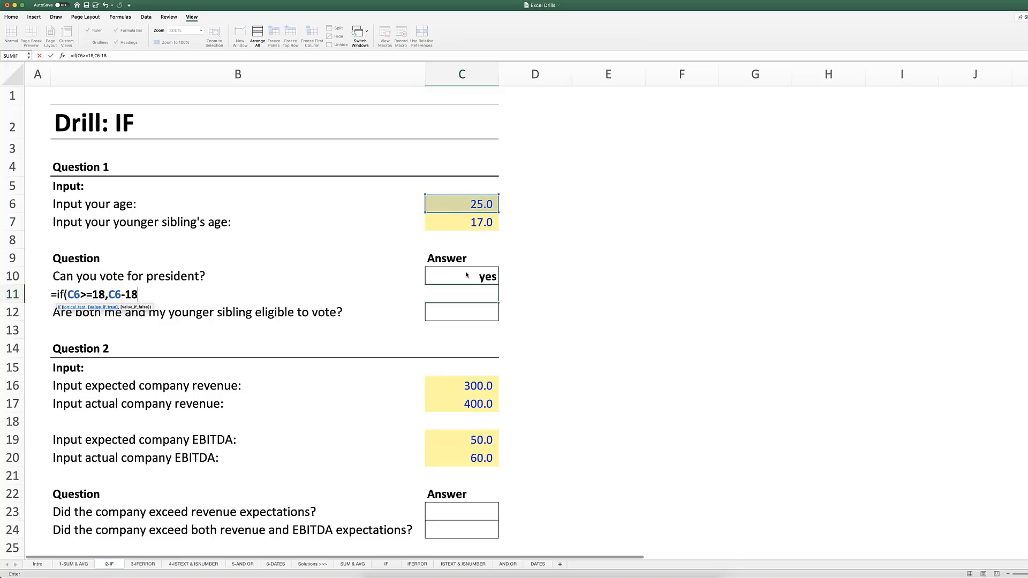
pyautogui.write(',0)')
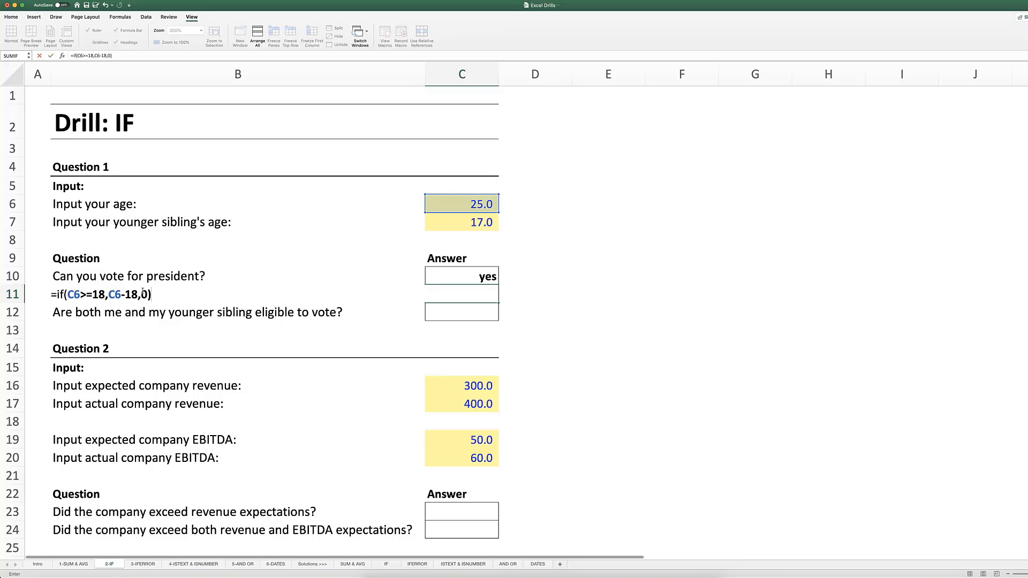
pyautogui.press('Return')
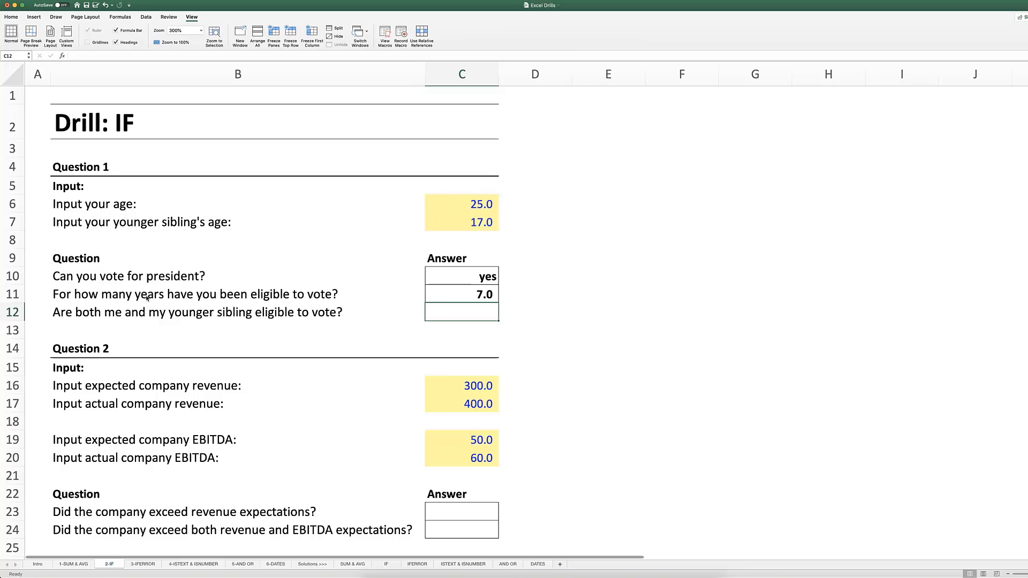
pyautogui.press('Up')
pyautogui.press('Up')
pyautogui.press('Up')
pyautogui.press('Up')
pyautogui.press('Up')
pyautogui.press('Up')
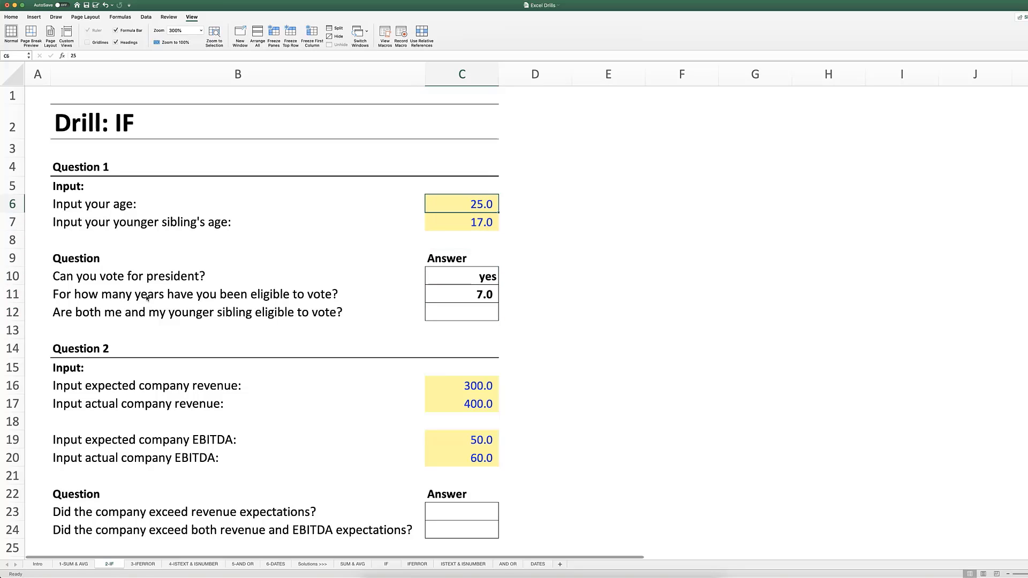
pyautogui.write('15')
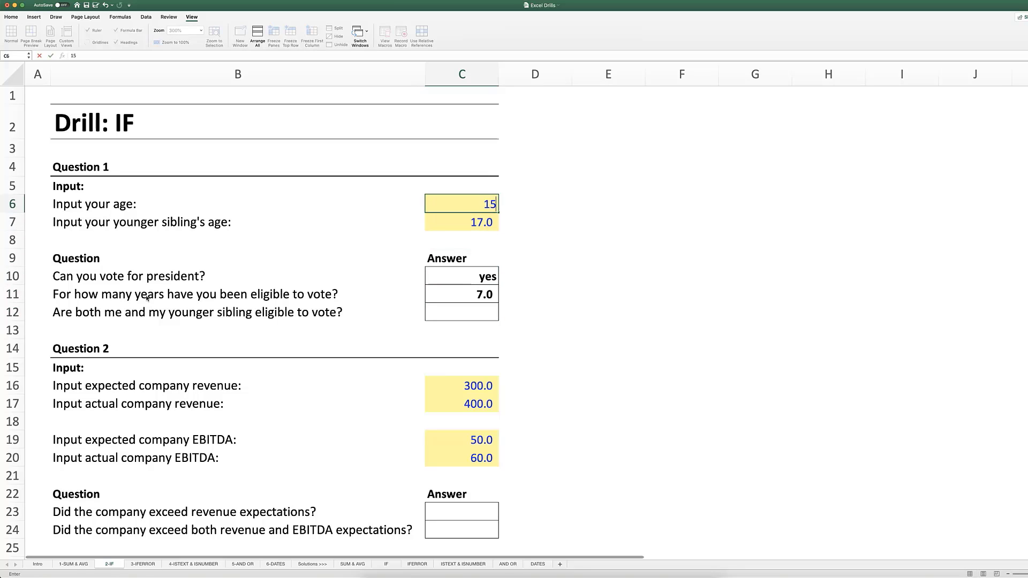
pyautogui.press('Return')
pyautogui.press('Return')
pyautogui.press('Down')
pyautogui.press('Down')
pyautogui.press('Down')
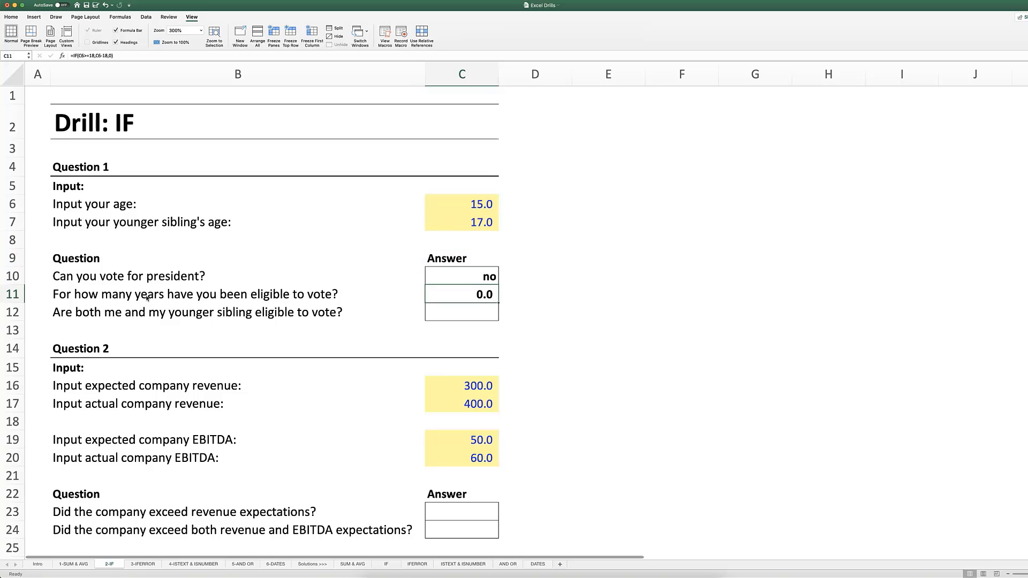
pyautogui.press('Up')
pyautogui.press('Up')
pyautogui.press('Up')
pyautogui.press('Up')
pyautogui.press('Up')
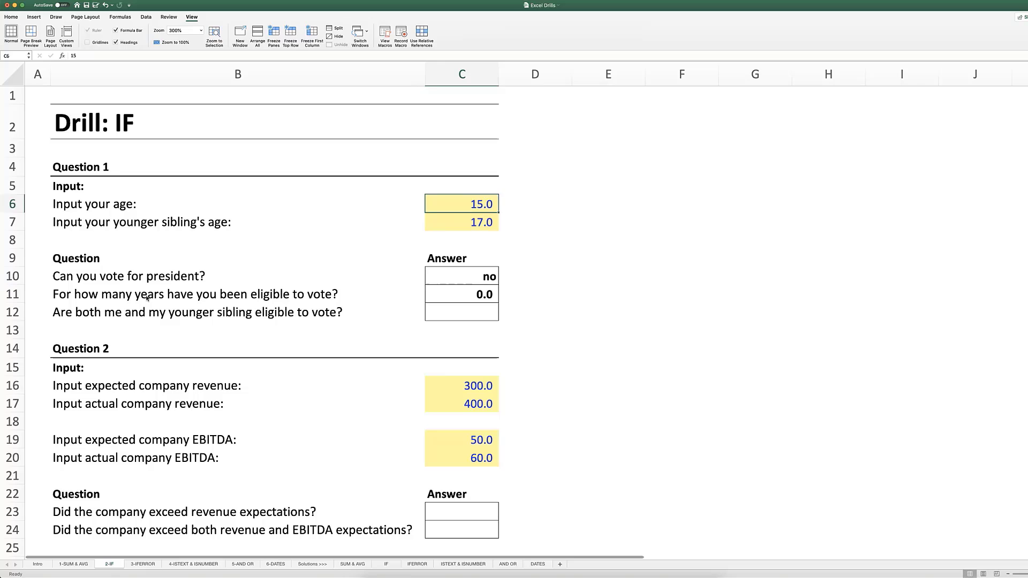
pyautogui.write('25')
pyautogui.press('Return')
pyautogui.press('Down')
pyautogui.press('Down')
pyautogui.press('Down')
pyautogui.press('Down')
pyautogui.press('Down')
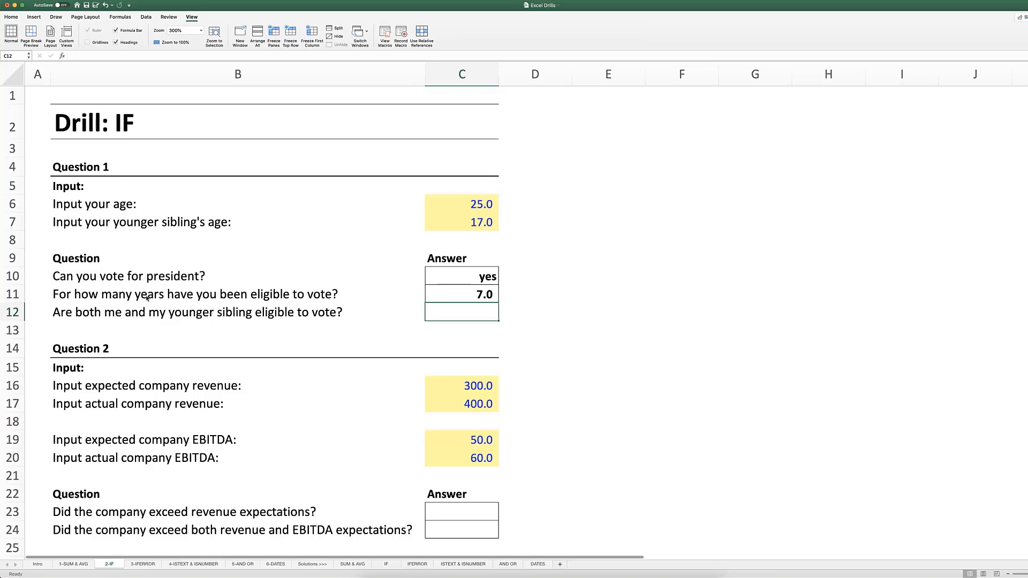
# Clear C12 and begin its formula with =IF(C6>=18, as the outer age check.
pyautogui.write('=')
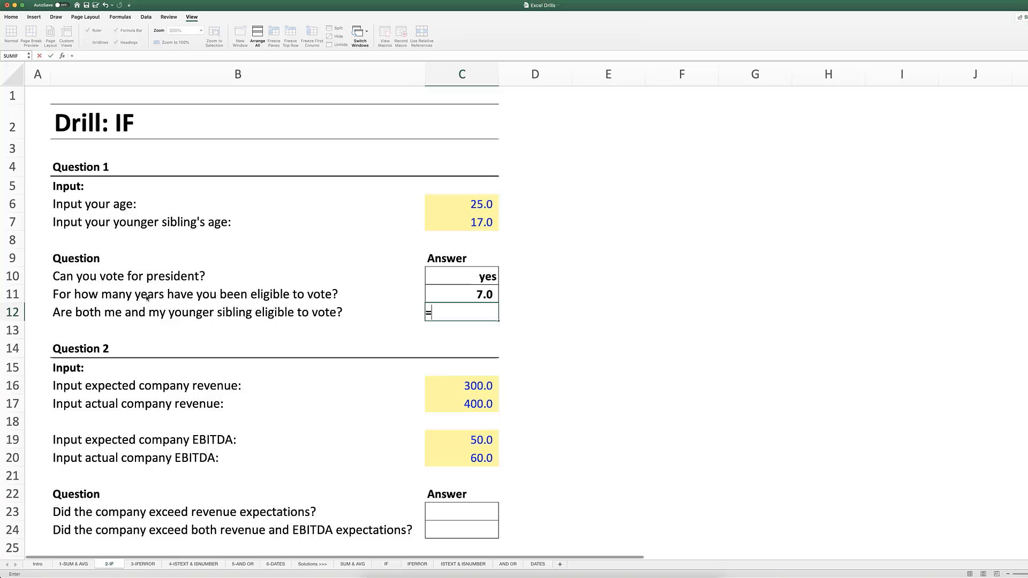
pyautogui.press('BackSpace')
pyautogui.press('Escape')
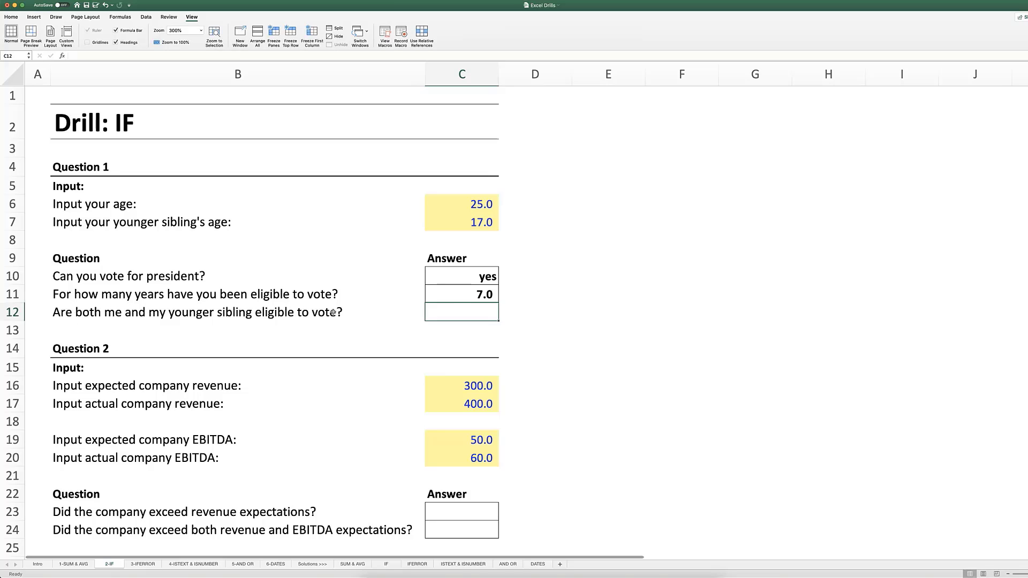
pyautogui.write('=')
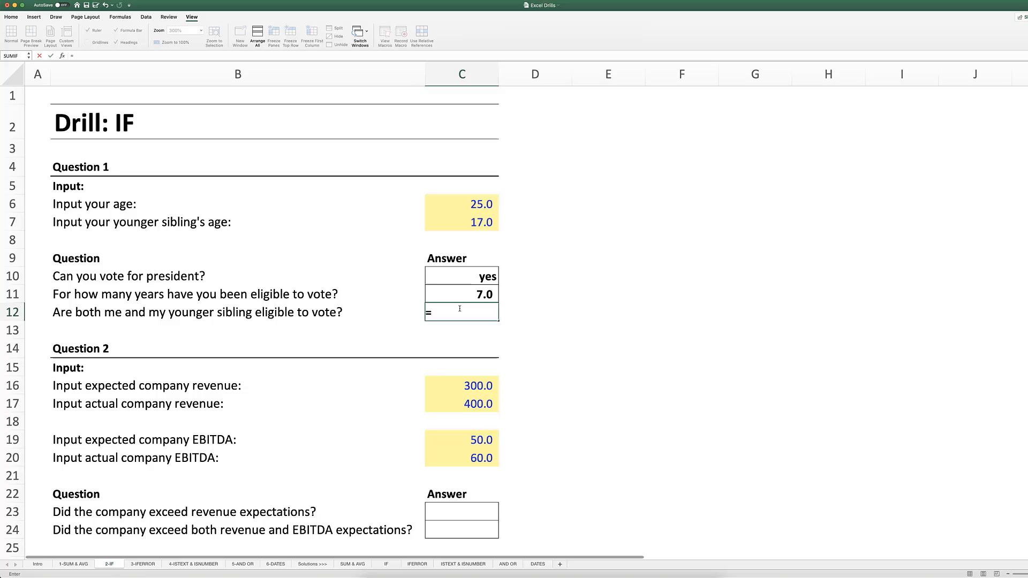
pyautogui.write('if(')
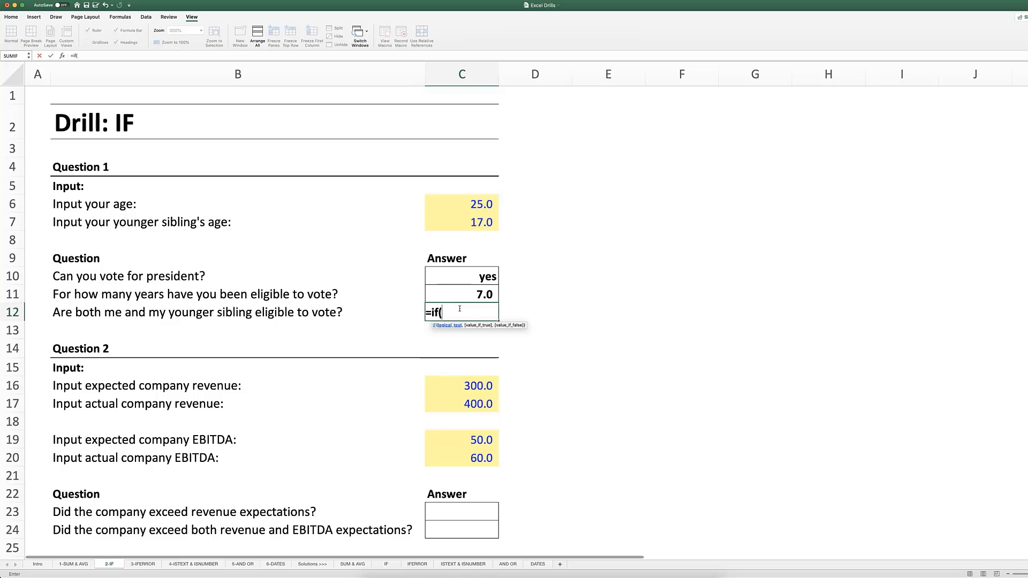
pyautogui.press('Up')
pyautogui.press('Up')
pyautogui.press('Up')
pyautogui.press('Up')
pyautogui.press('Up')
pyautogui.press('Up')
pyautogui.press('Up')
pyautogui.press('Up')
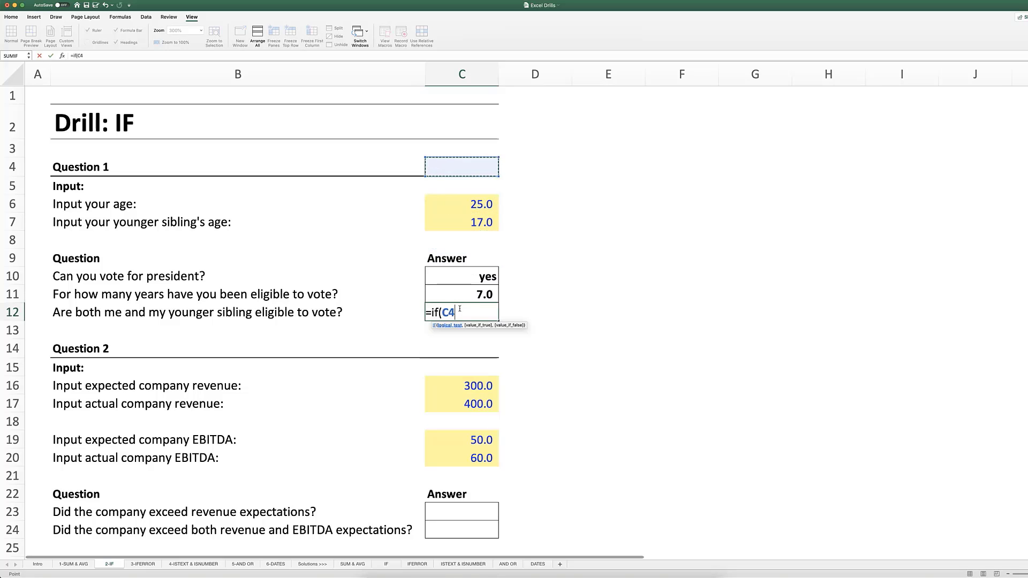
pyautogui.press('Down')
pyautogui.press('Down')
pyautogui.write('>')
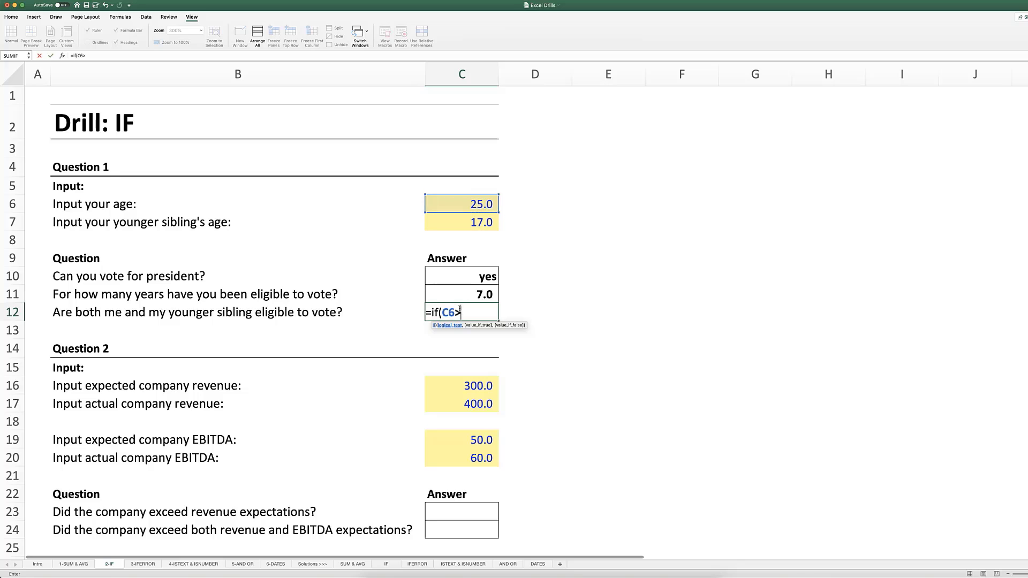
pyautogui.write('=18')
pyautogui.write(',')
# Add the inner IF(C6>=18,"yes","no") to the C12 formula.
pyautogui.write('if(')
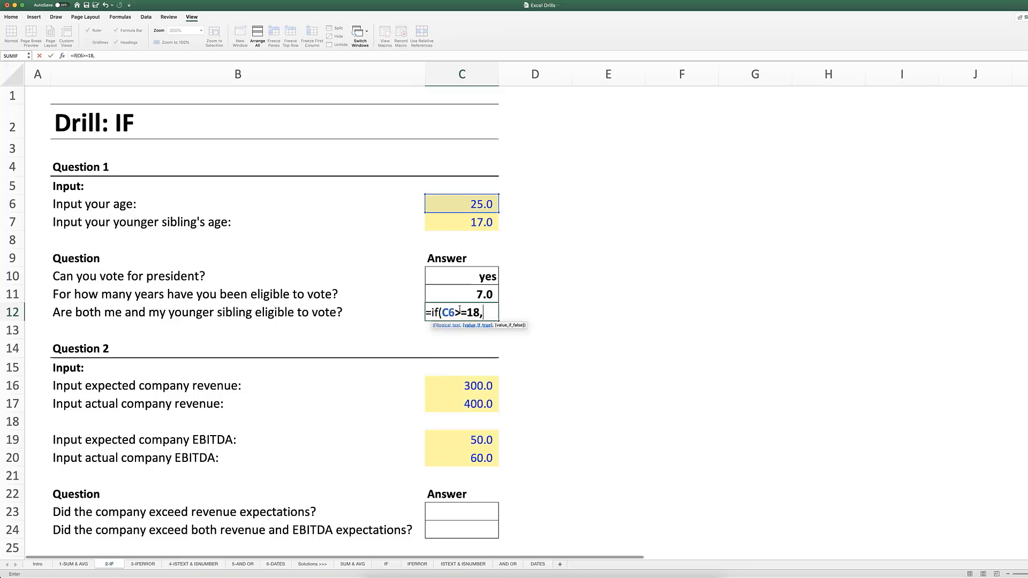
pyautogui.press('Up')
pyautogui.press('Up')
pyautogui.press('Up')
pyautogui.press('Up')
pyautogui.press('Up')
pyautogui.press('Up')
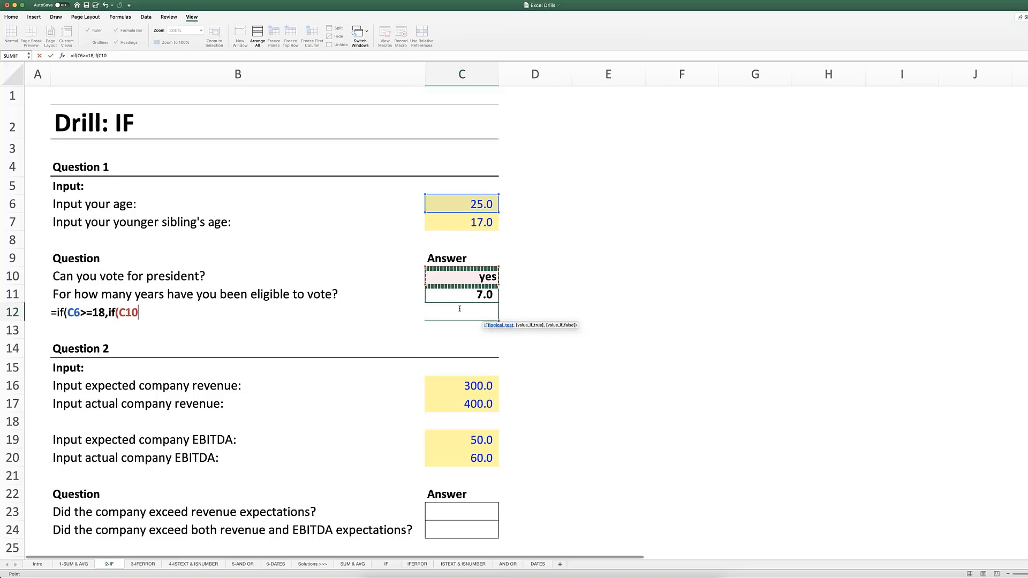
pyautogui.write('>')
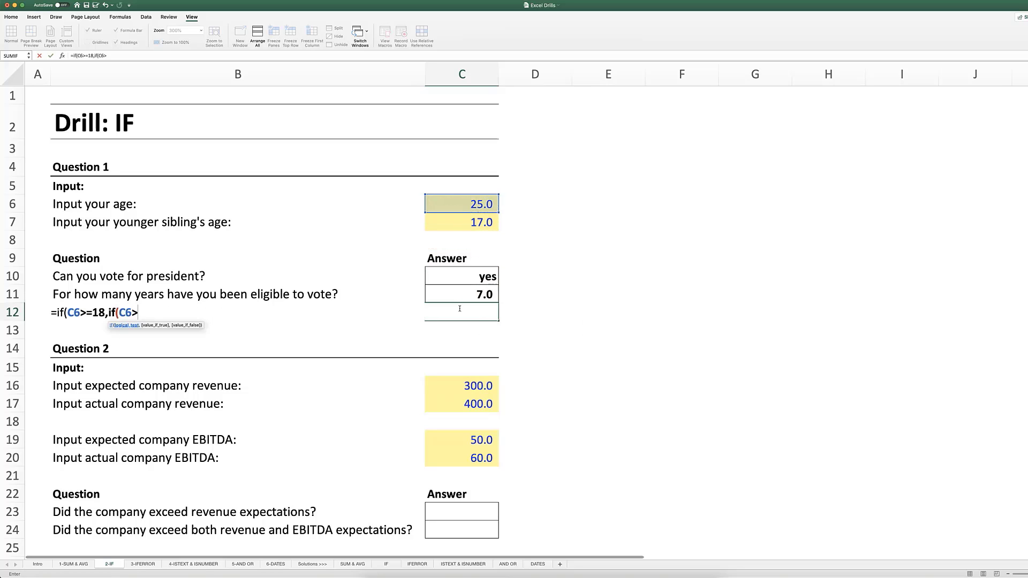
pyautogui.write('=18,')
pyautogui.write('"yes"')
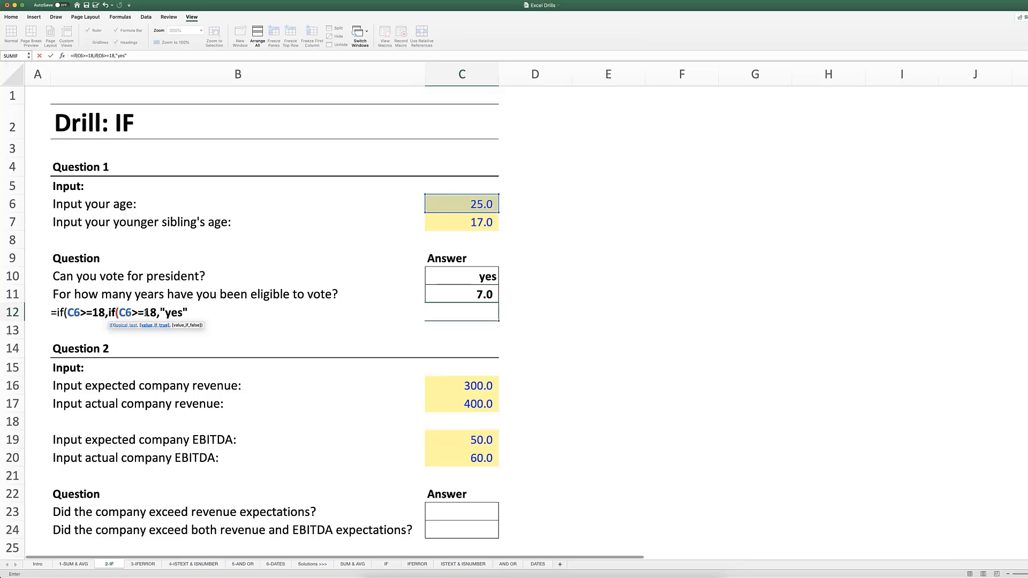
pyautogui.write(',"no")')
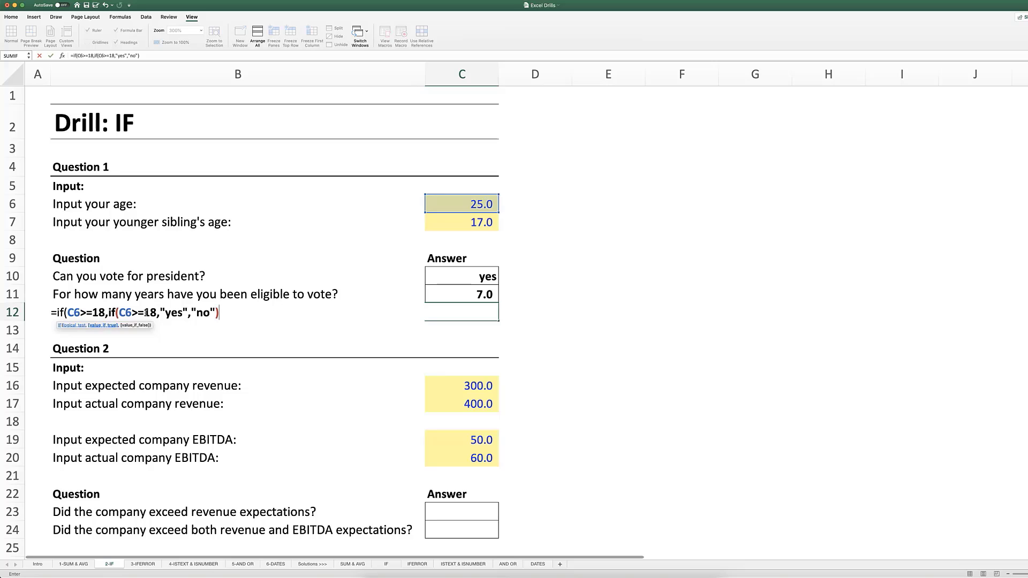
pyautogui.write(',')
# Append the outer "no" false result and commit the nested IF in C12.
pyautogui.moveTo(107, 312); pyautogui.dragTo(219, 313)
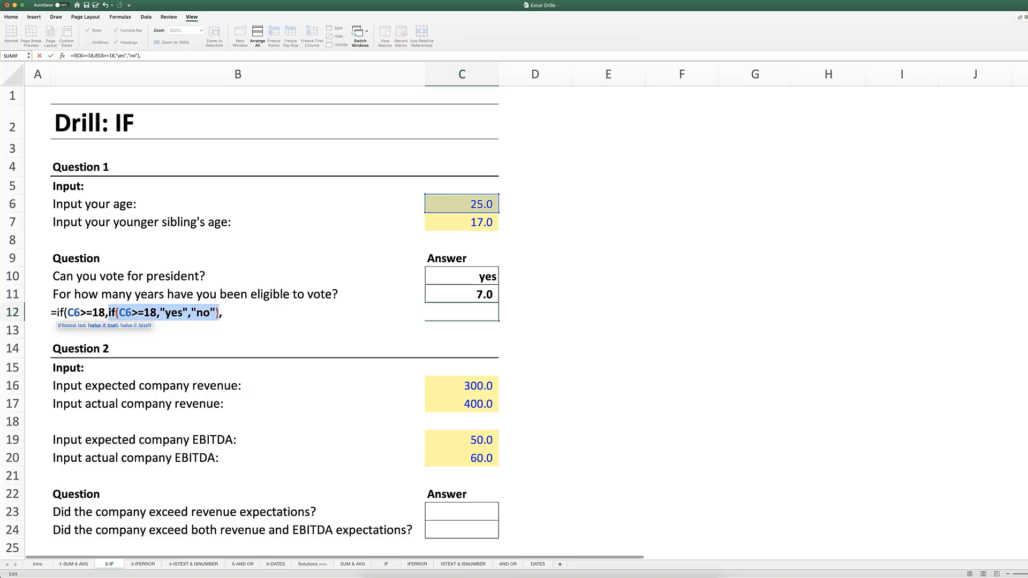
pyautogui.click(231, 313)
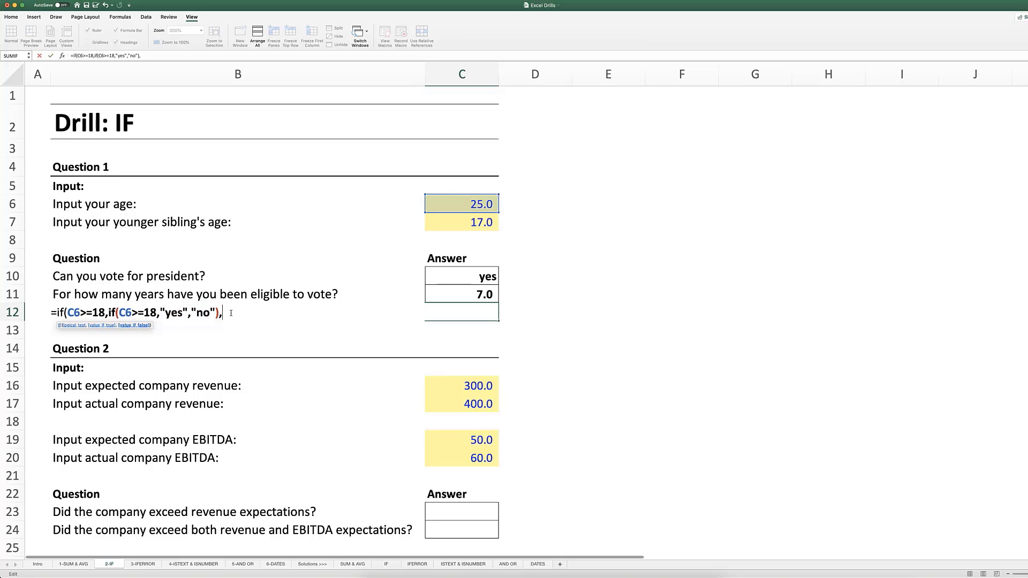
pyautogui.write('"no")')
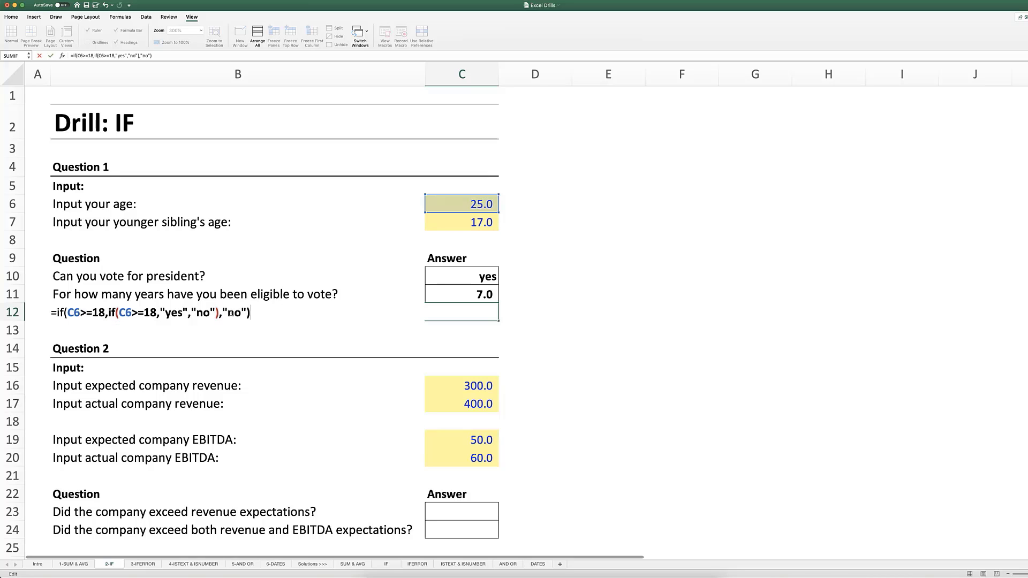
pyautogui.press('Return')
# Change the inner IF's reference in C12 from C6 to C7, so it returns no.
pyautogui.press('Up')
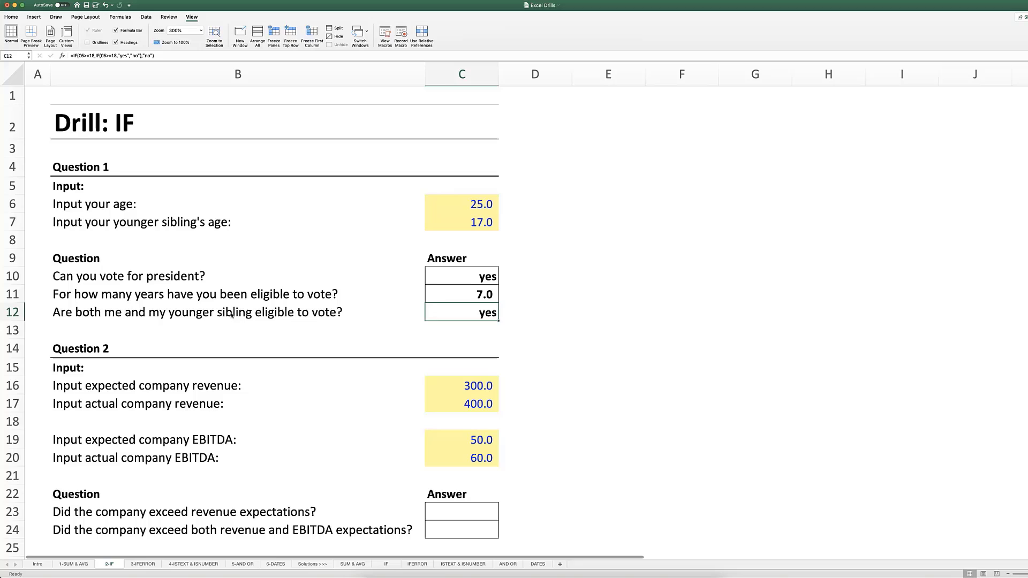
pyautogui.press('F2')
pyautogui.press('Escape')
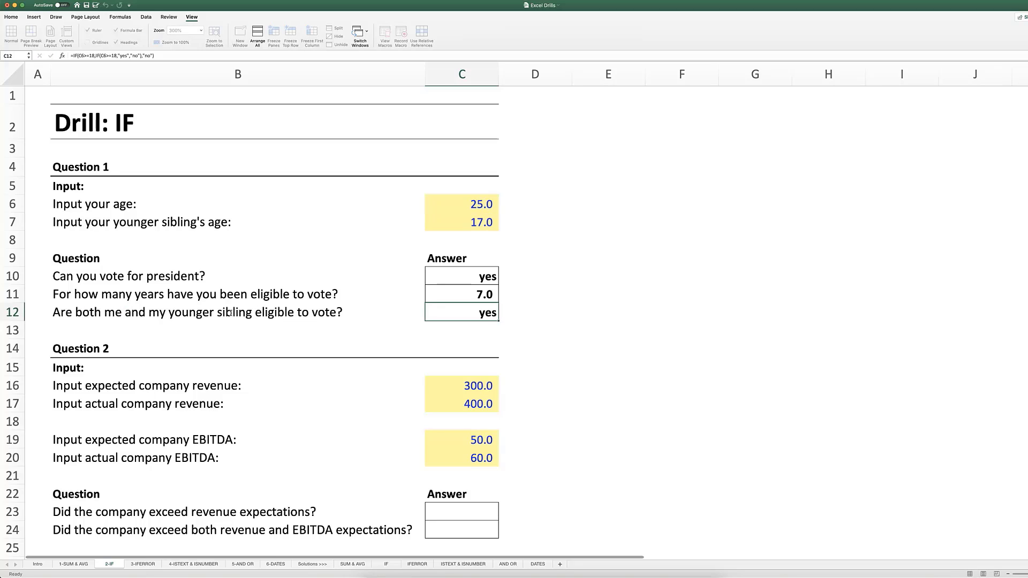
pyautogui.press('F2')
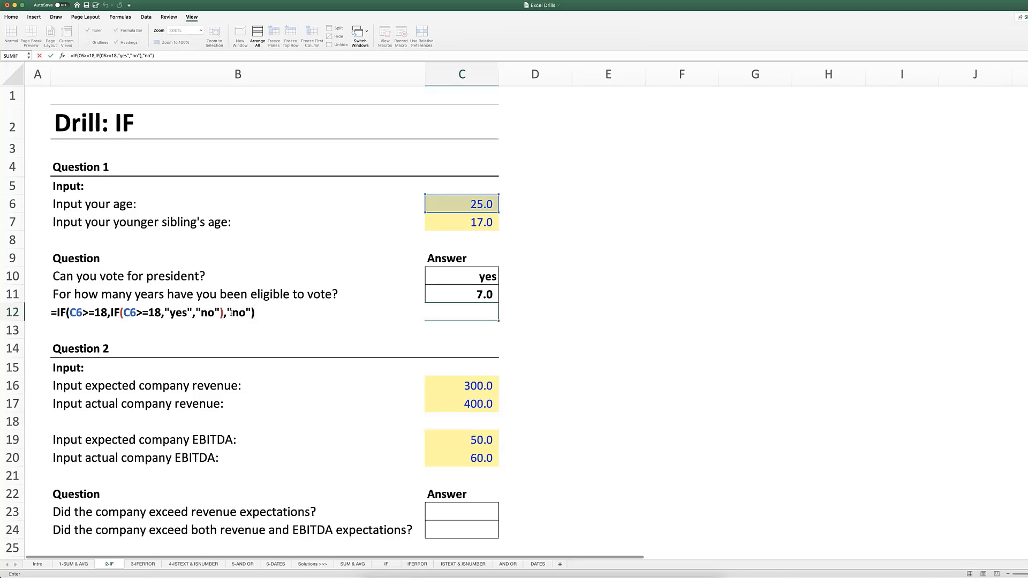
pyautogui.press('Escape')
pyautogui.press('F2')
pyautogui.press('Escape')
pyautogui.press('F2')
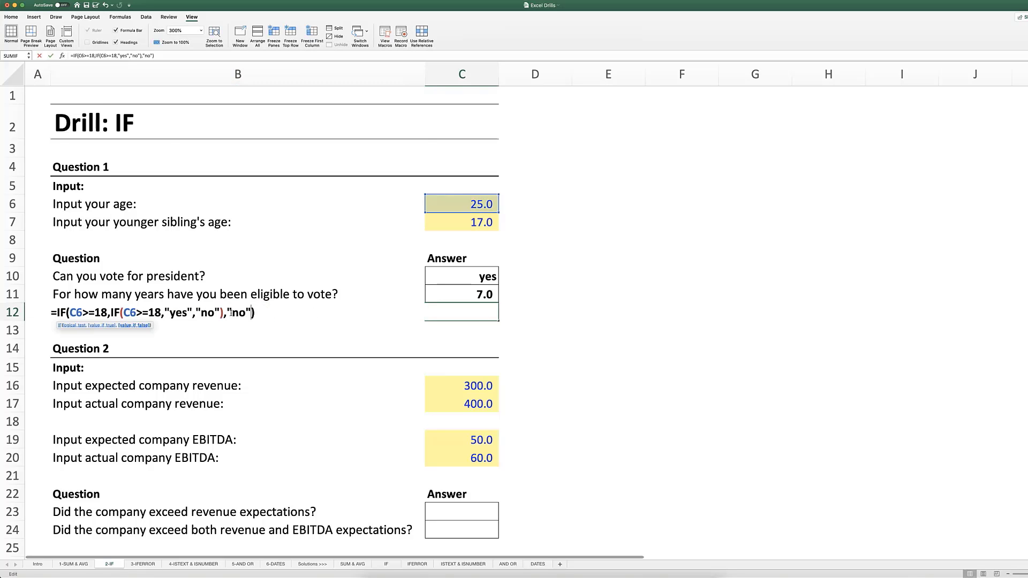
pyautogui.press('Left')
pyautogui.press('Left')
pyautogui.press('Left')
pyautogui.press('Left')
pyautogui.press('Left')
pyautogui.press('Left')
pyautogui.press('Left')
pyautogui.press('Left')
pyautogui.press('Left')
pyautogui.press('Left')
pyautogui.press('Left')
pyautogui.press('Left')
pyautogui.press('Left')
pyautogui.press('Left')
pyautogui.press('Left')
pyautogui.press('Left')
pyautogui.press('Left')
pyautogui.press('Left')
pyautogui.press('Left')
pyautogui.press('Left')
pyautogui.press('Left')
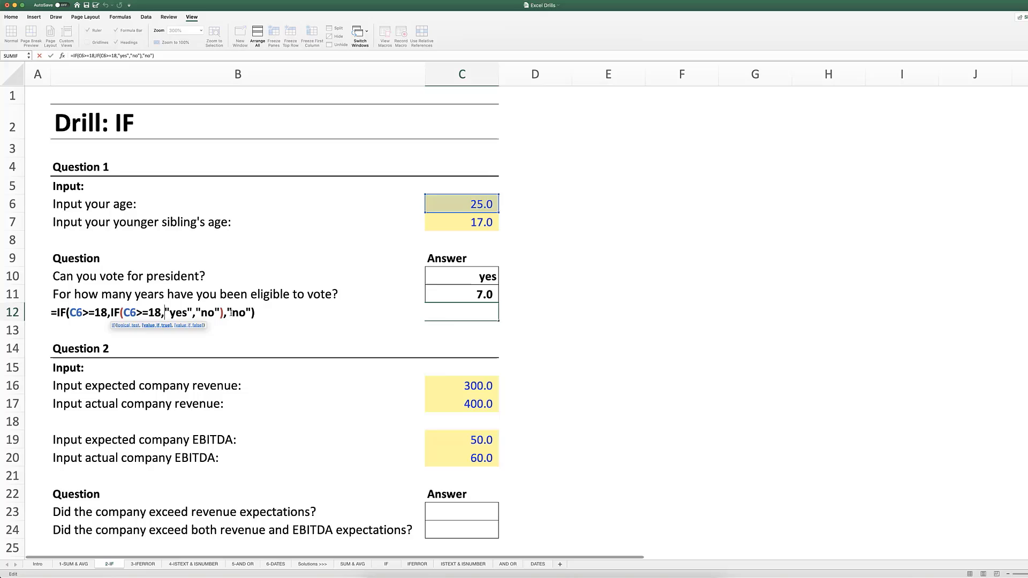
pyautogui.hotkey('shift', 'Left')
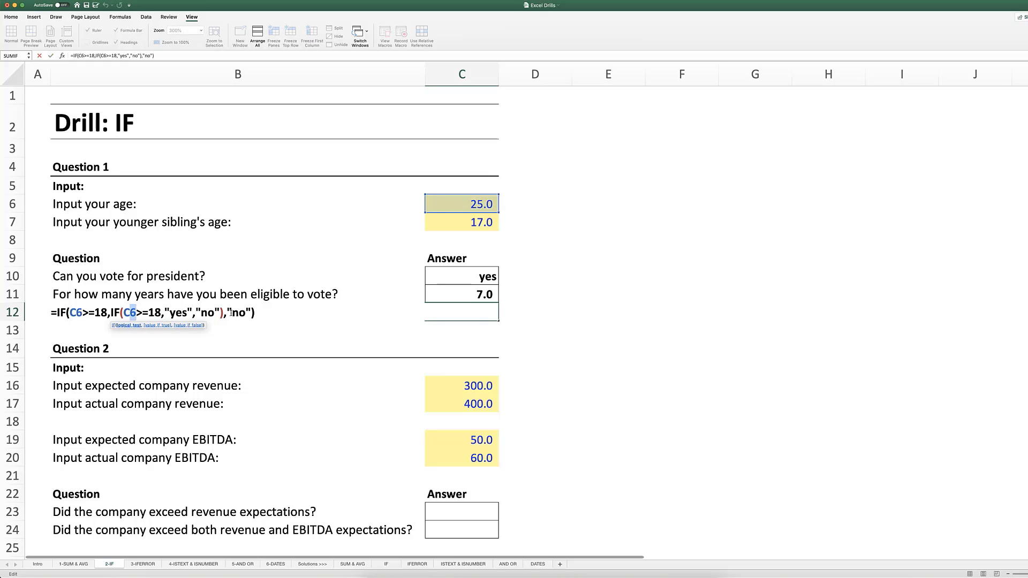
pyautogui.write('7')
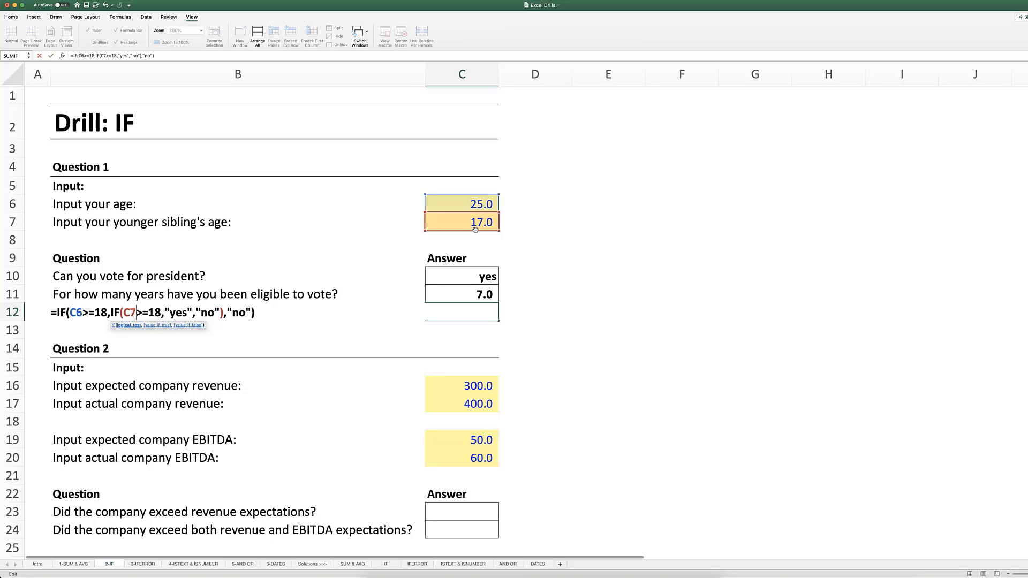
pyautogui.hotkey('ctrl', 'Return')
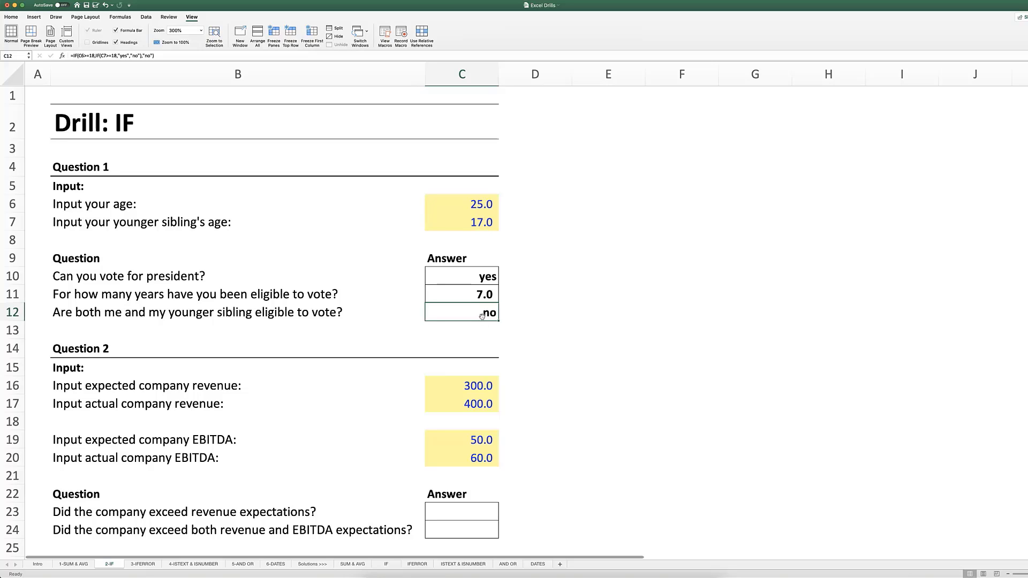
pyautogui.click(485, 208)
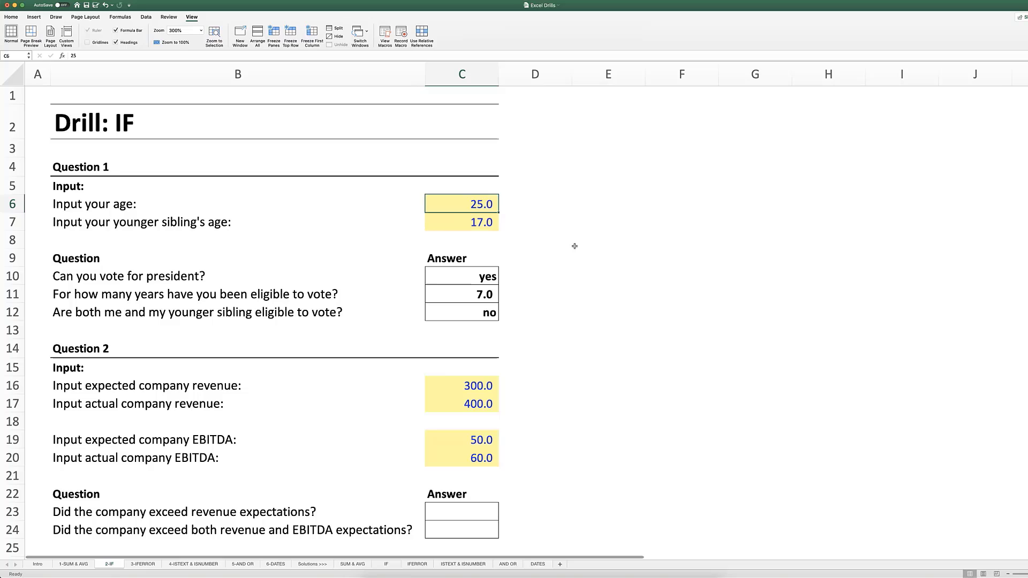
pyautogui.press('Down')
pyautogui.write('00')
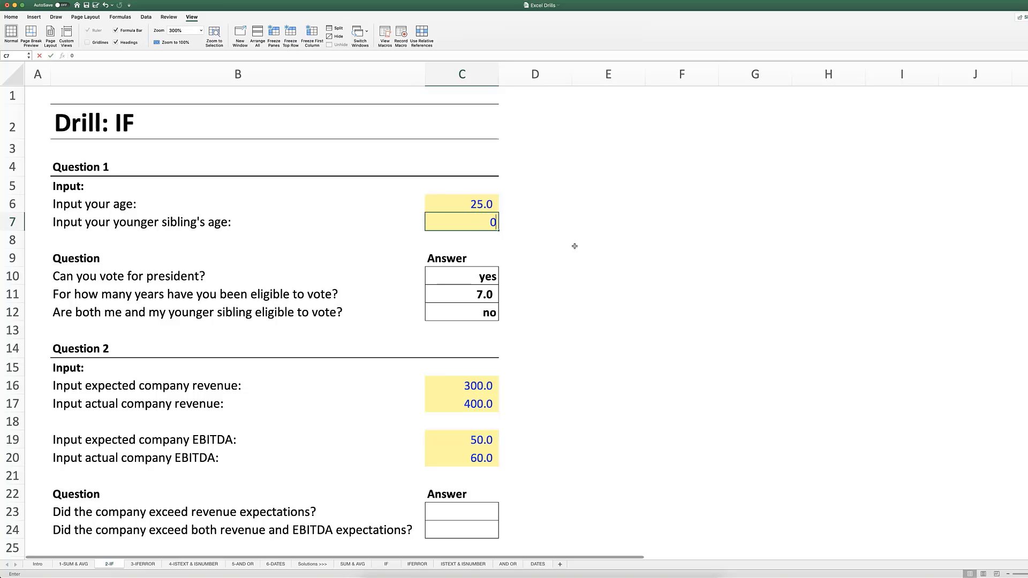
pyautogui.press('Return')
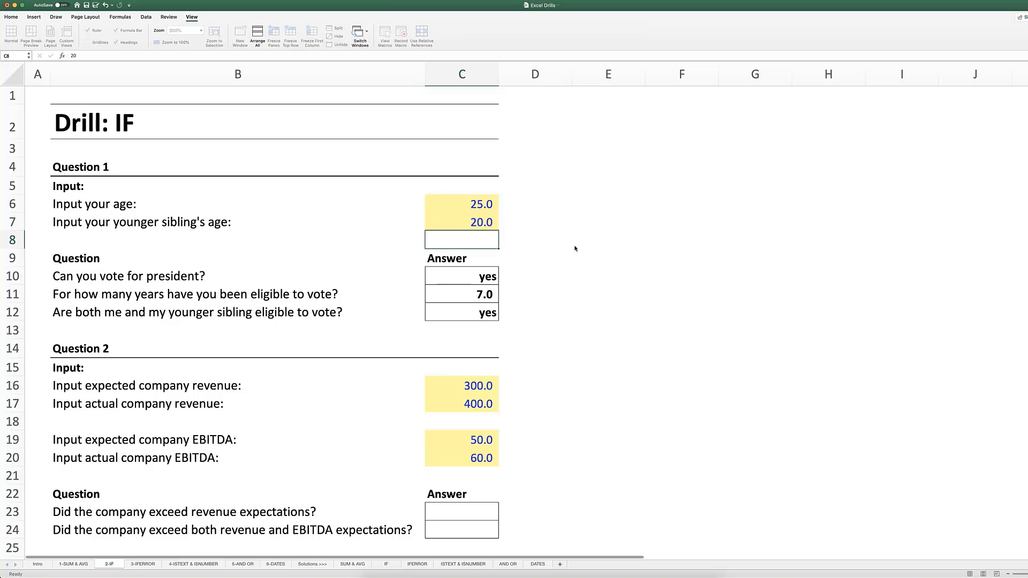
pyautogui.press('Up')
pyautogui.press('Up')
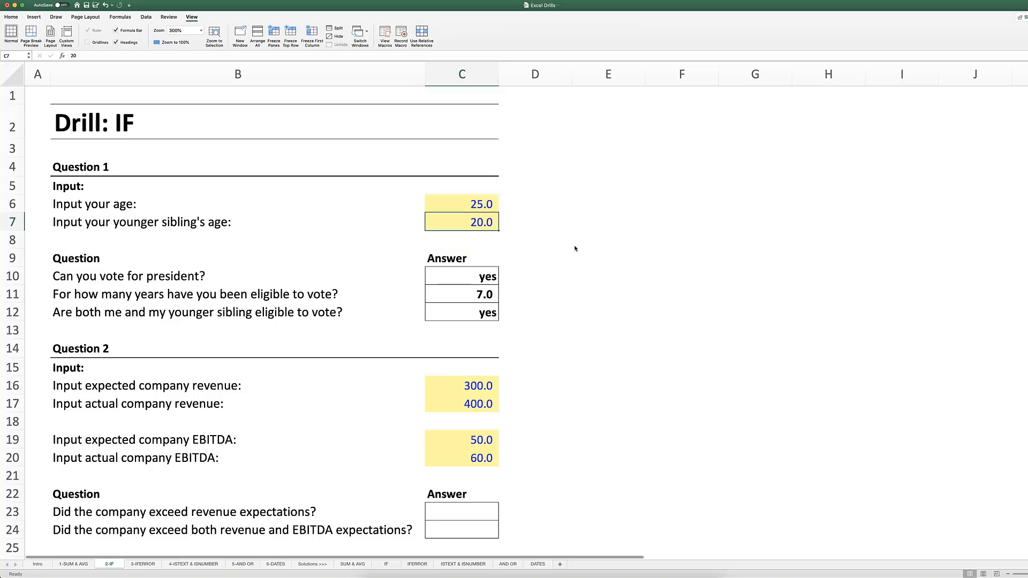
pyautogui.write('15')
pyautogui.press('Return')
pyautogui.press('Down')
pyautogui.press('Down')
pyautogui.press('Down')
pyautogui.press('Down')
pyautogui.press('Down')
pyautogui.press('F2')
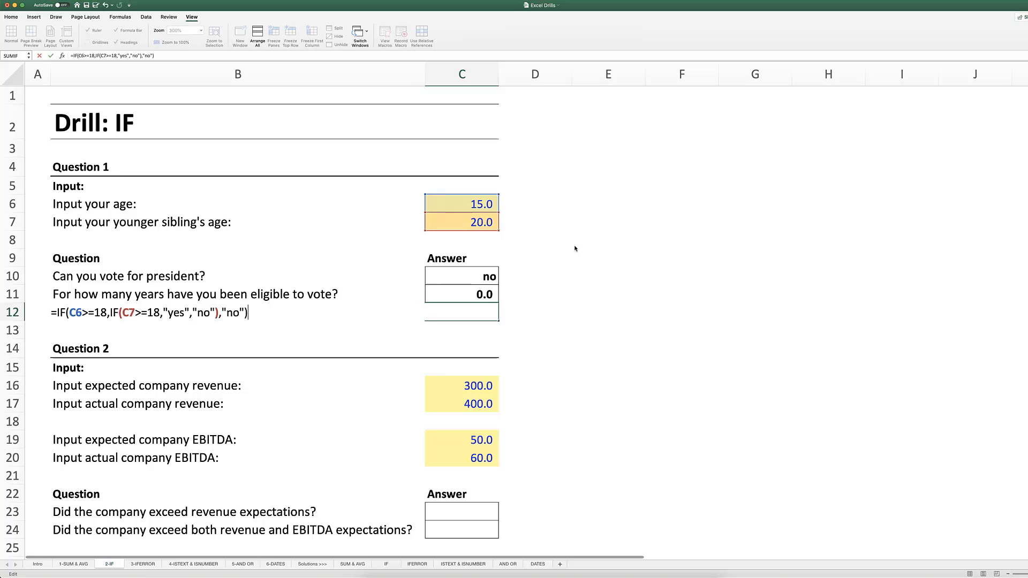
pyautogui.press('Escape')
pyautogui.press('Up')
pyautogui.press('Up')
pyautogui.press('Up')
pyautogui.press('Up')
pyautogui.press('Up')
pyautogui.press('Up')
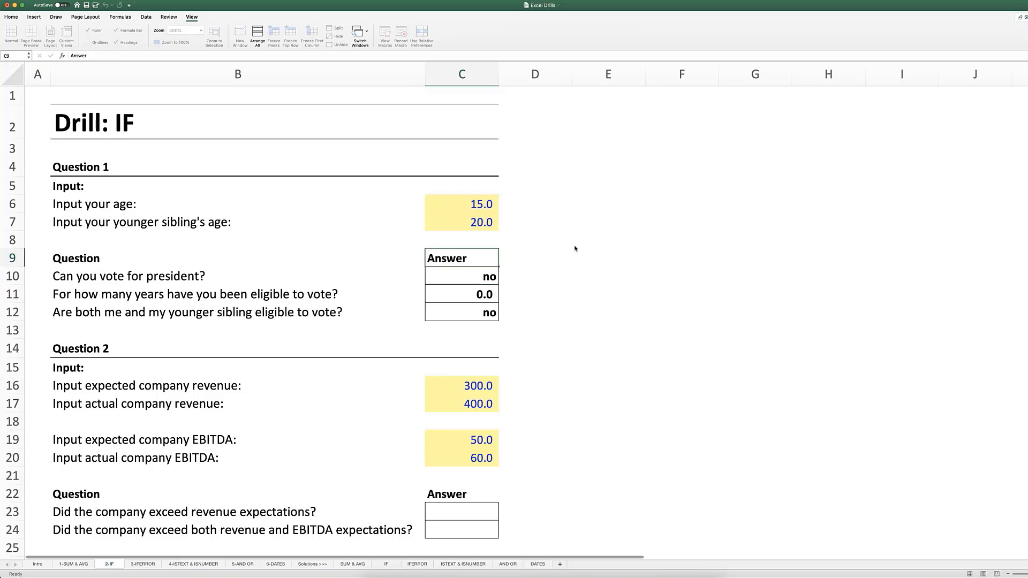
pyautogui.write('25')
pyautogui.press('Return')
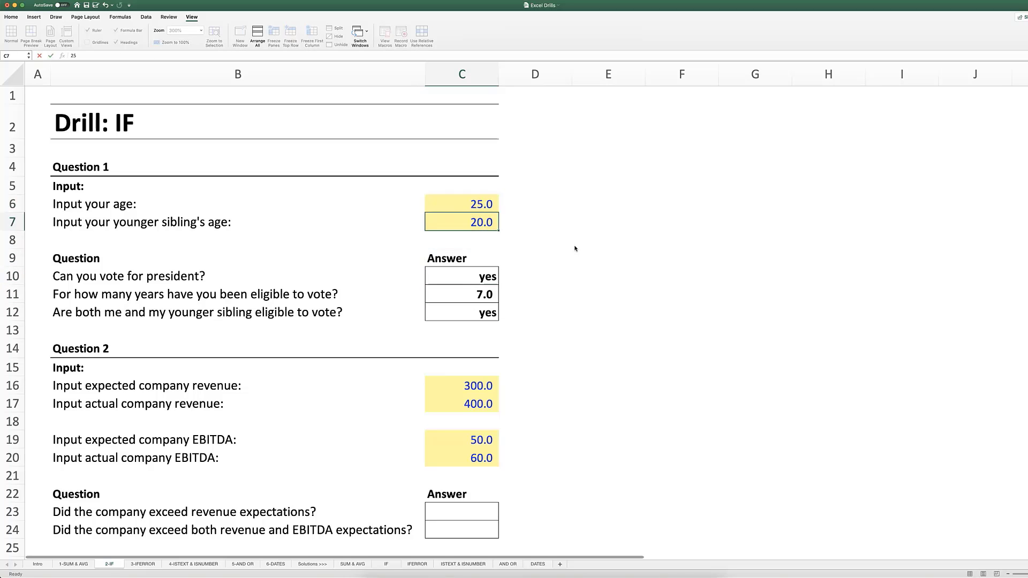
pyautogui.write('17')
pyautogui.press('Return')
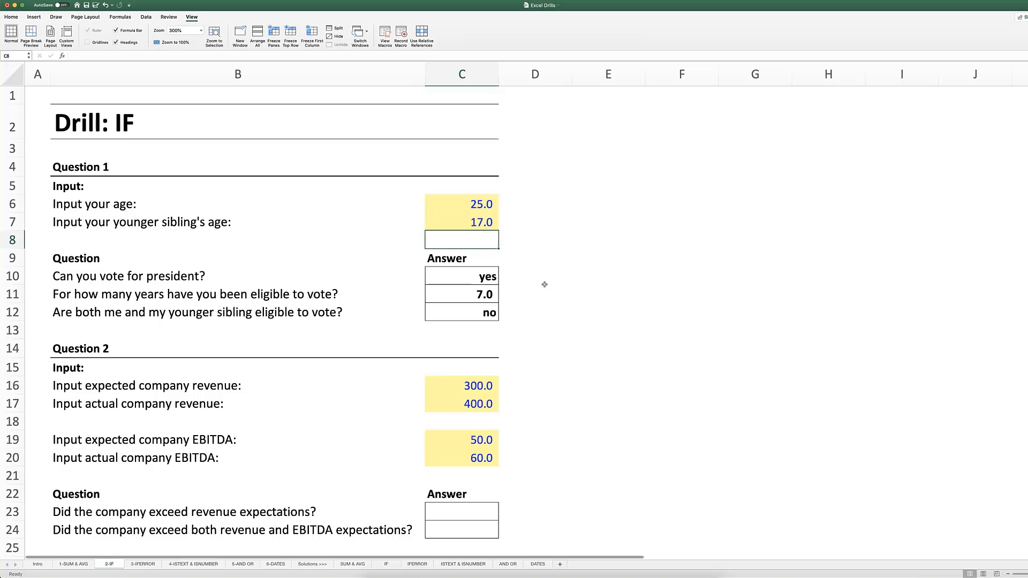
pyautogui.click(520, 312)
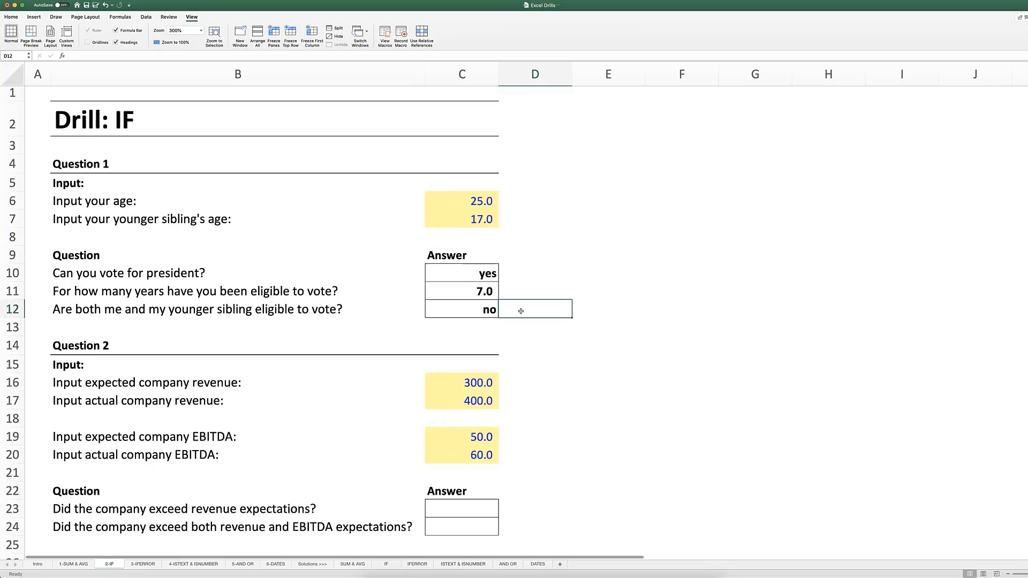
pyautogui.scroll(-4, 520, 308)
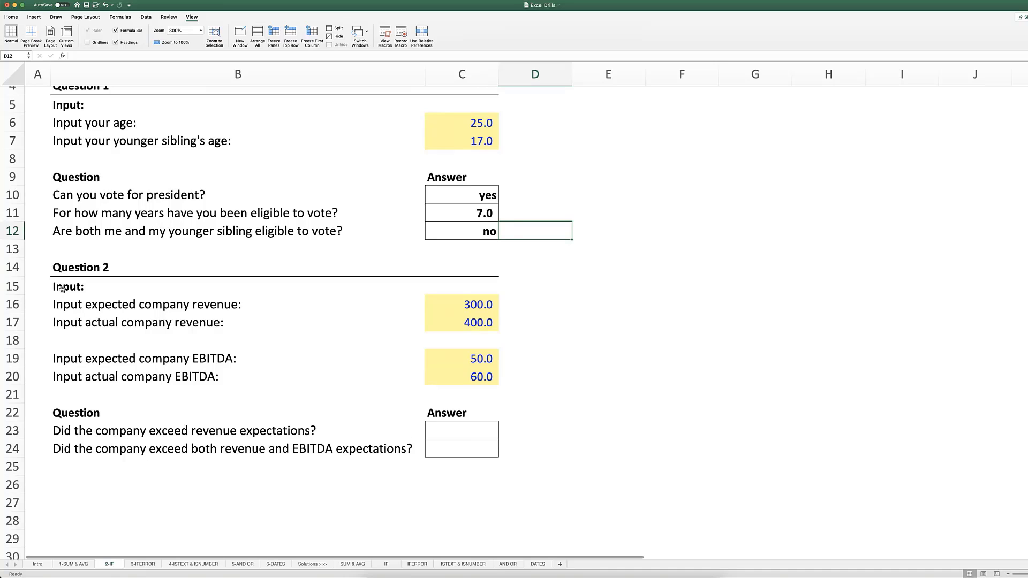
pyautogui.click(75, 303)
pyautogui.moveTo(378, 309); pyautogui.dragTo(459, 319)
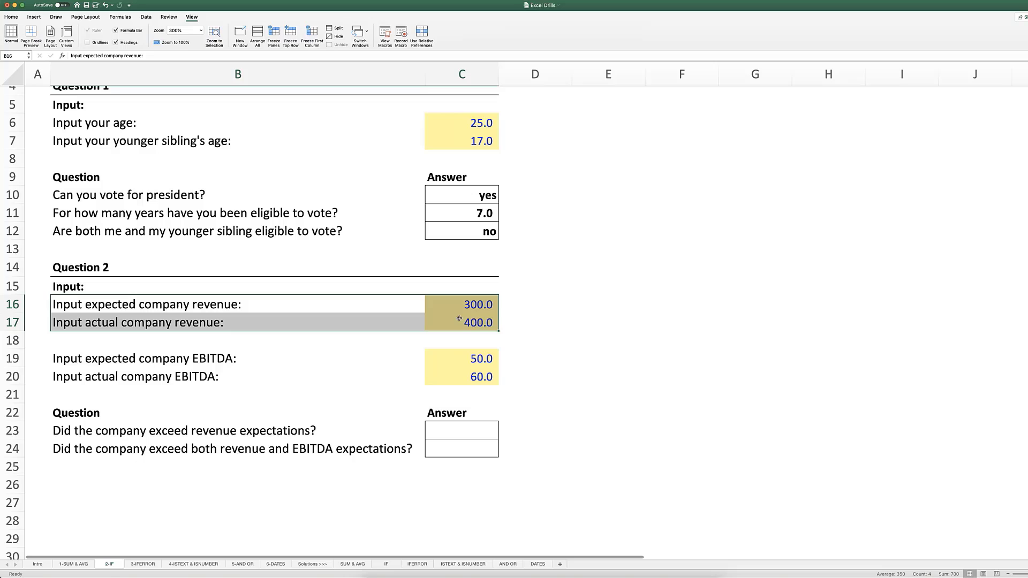
pyautogui.moveTo(477, 299); pyautogui.dragTo(78, 308)
pyautogui.moveTo(73, 352); pyautogui.dragTo(471, 376)
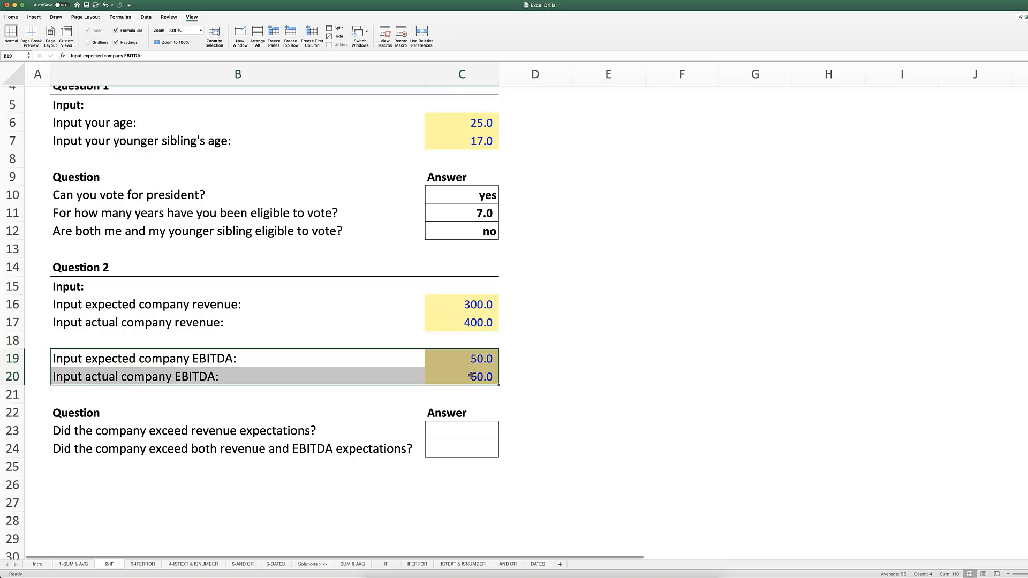
pyautogui.click(475, 426)
pyautogui.moveTo(467, 432); pyautogui.dragTo(471, 448)
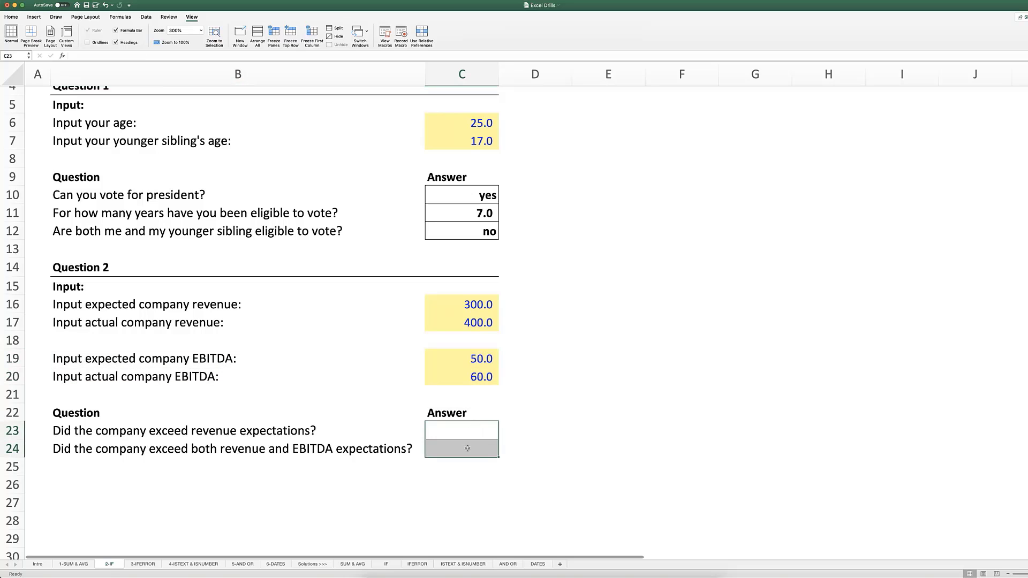